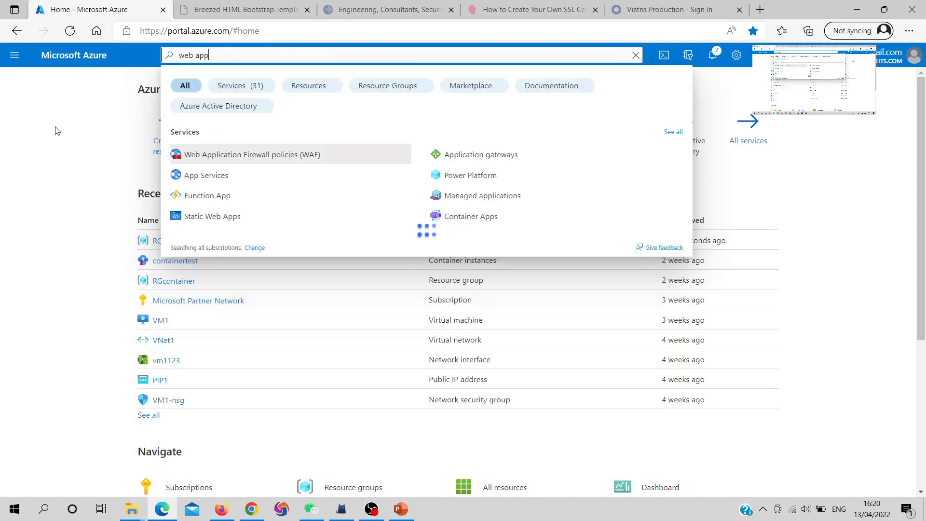
# - Start creating a web app in App Services and assign it to a new resource group named RGapp
pyautogui.click(206, 176)
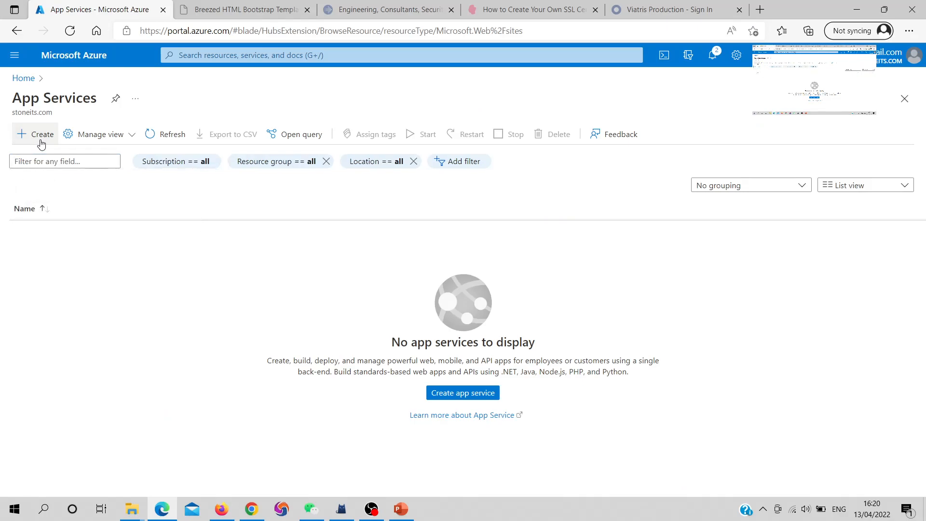
pyautogui.click(17, 139)
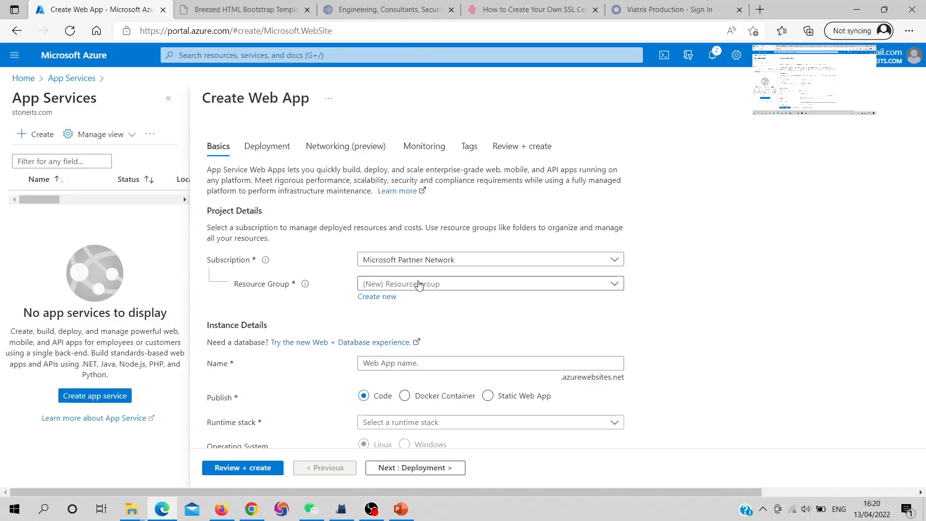
pyautogui.click(389, 297)
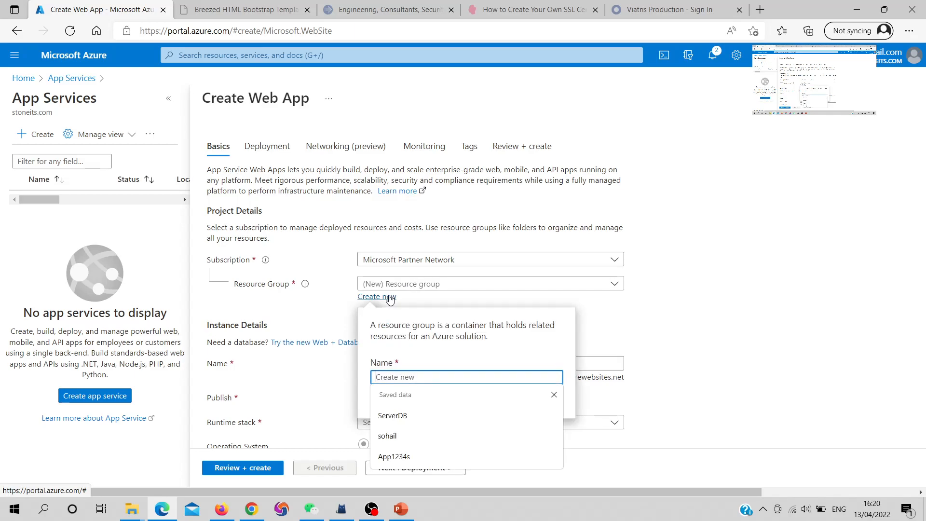
pyautogui.write('RGapp')
pyautogui.doubleClick(391, 376)
pyautogui.click(403, 401)
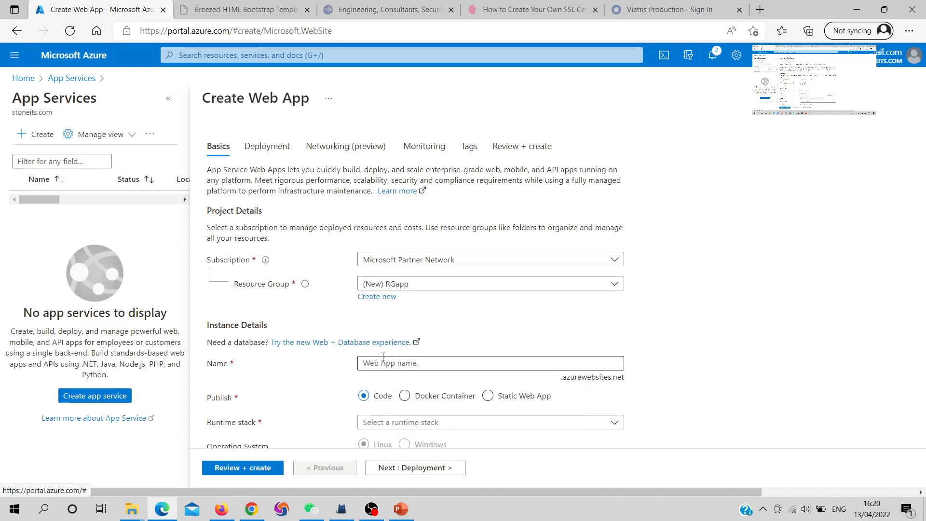
# - Name the web app appweb121
pyautogui.click(400, 362)
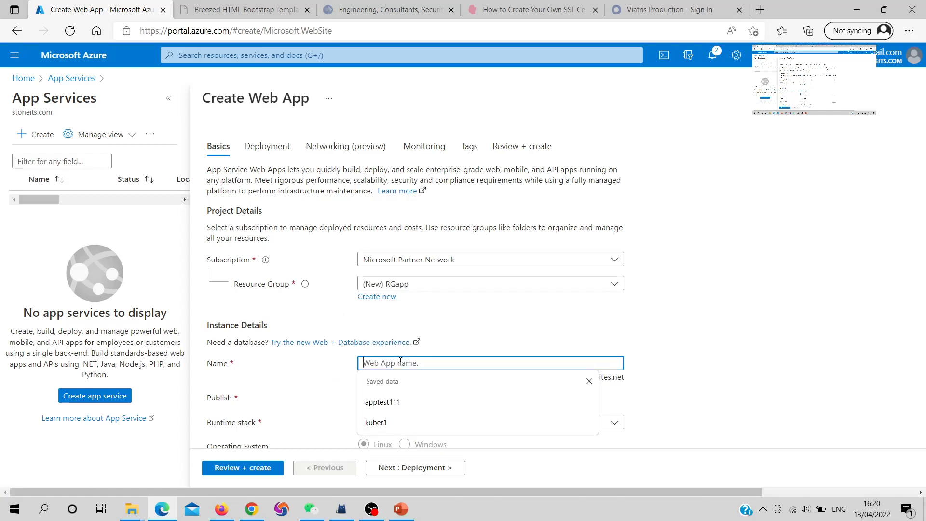
pyautogui.write('app')
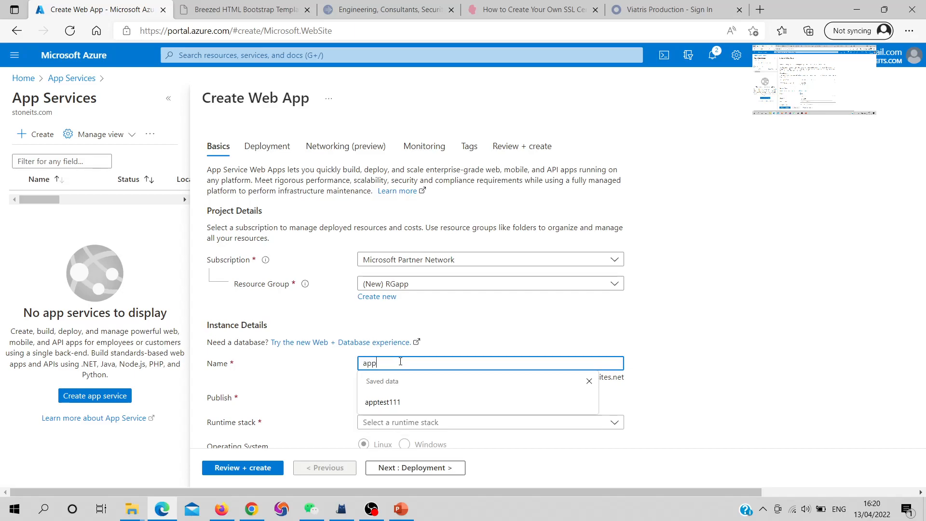
pyautogui.write('w')
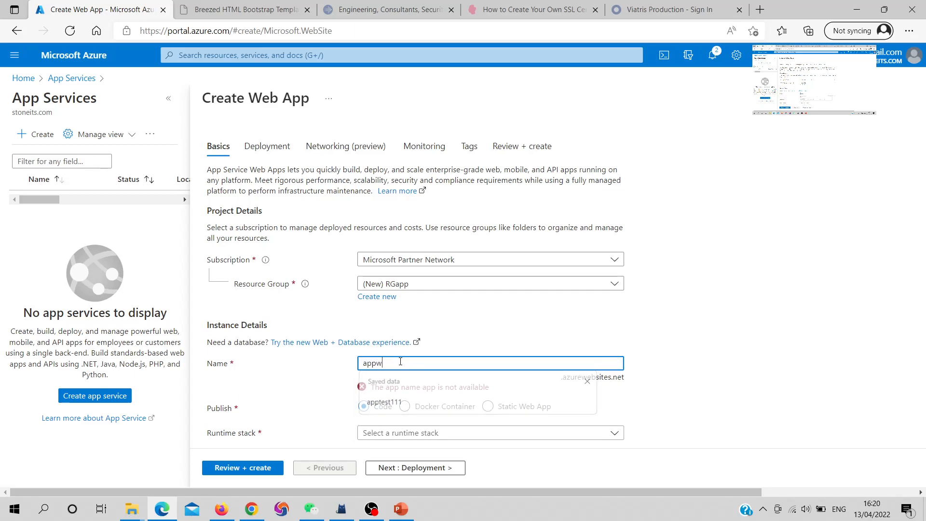
pyautogui.write('eb121')
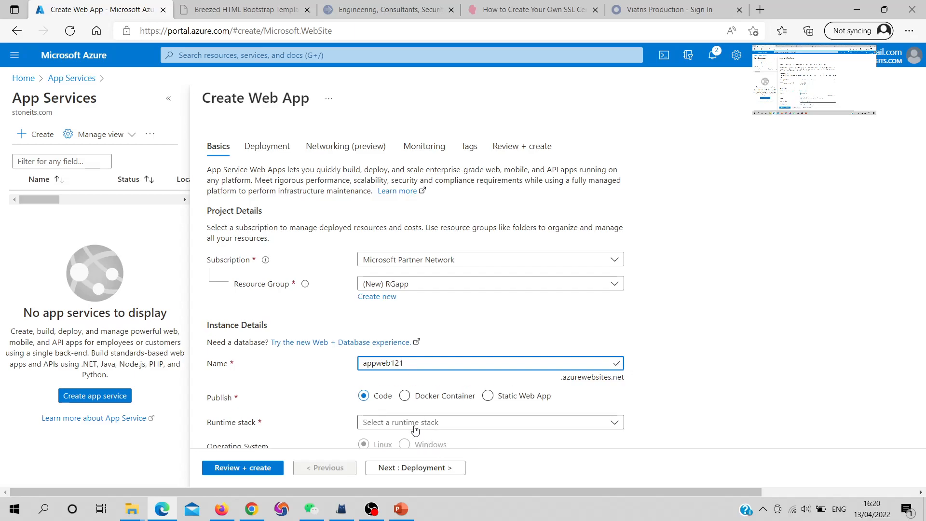
# - Set the web app's runtime stack to PHP 8.0
pyautogui.scroll(-2, 320, 392)
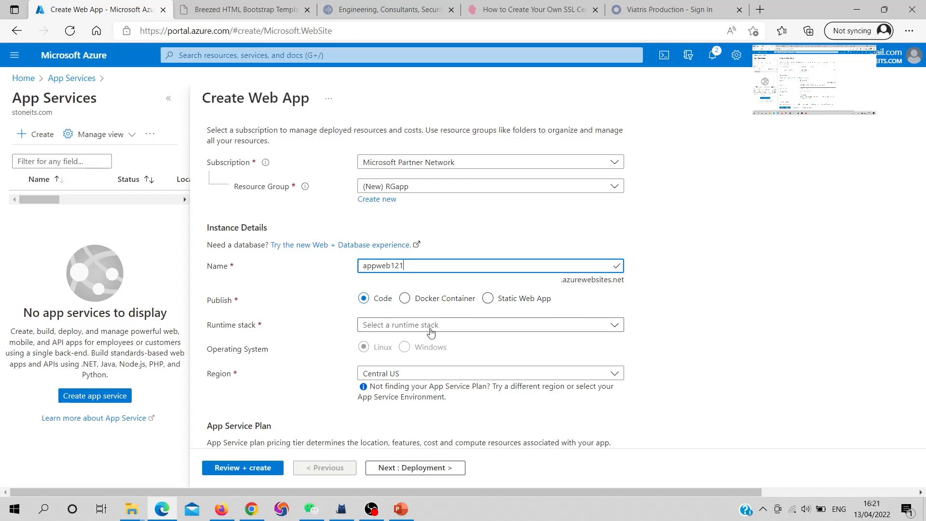
pyautogui.click(430, 332)
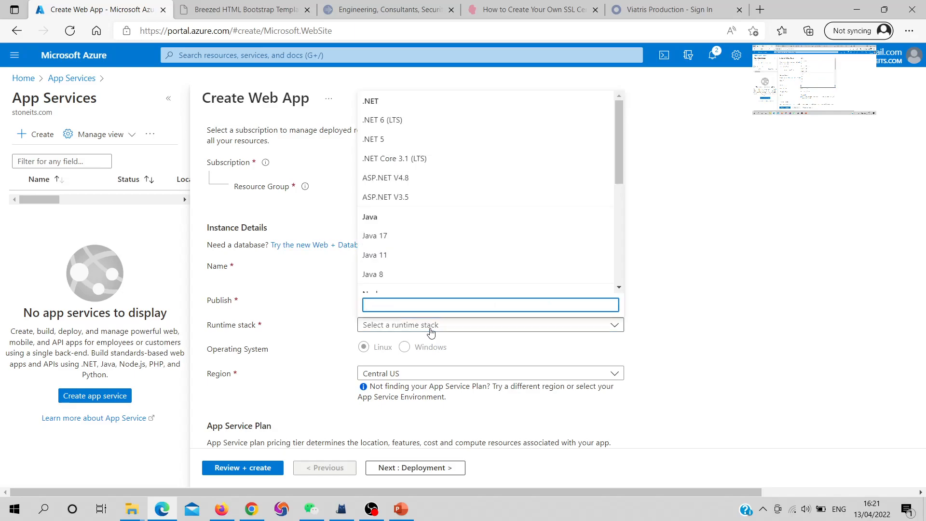
pyautogui.scroll(-5, 414, 232)
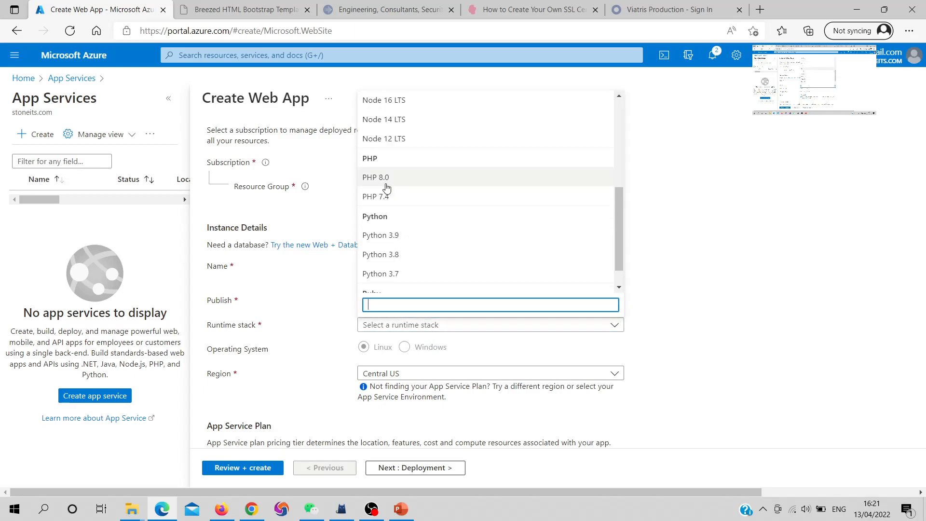
pyautogui.click(386, 183)
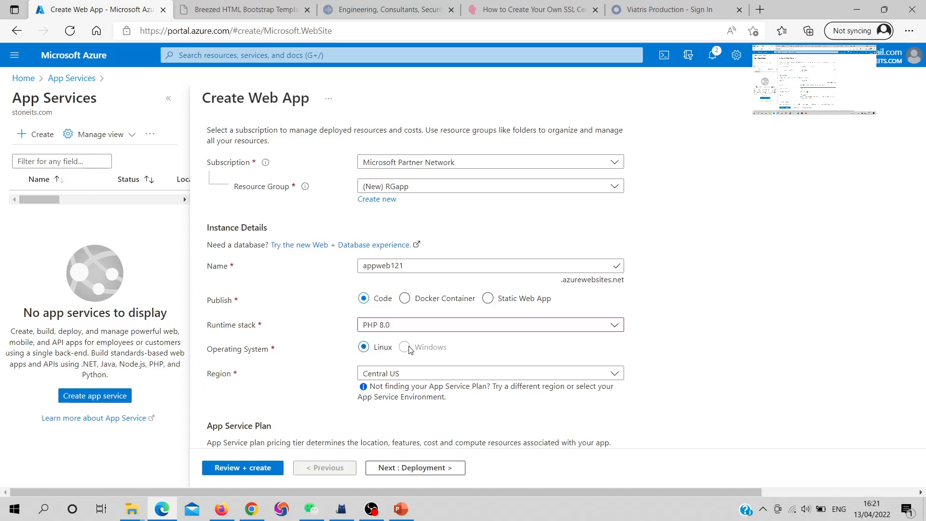
pyautogui.click(415, 328)
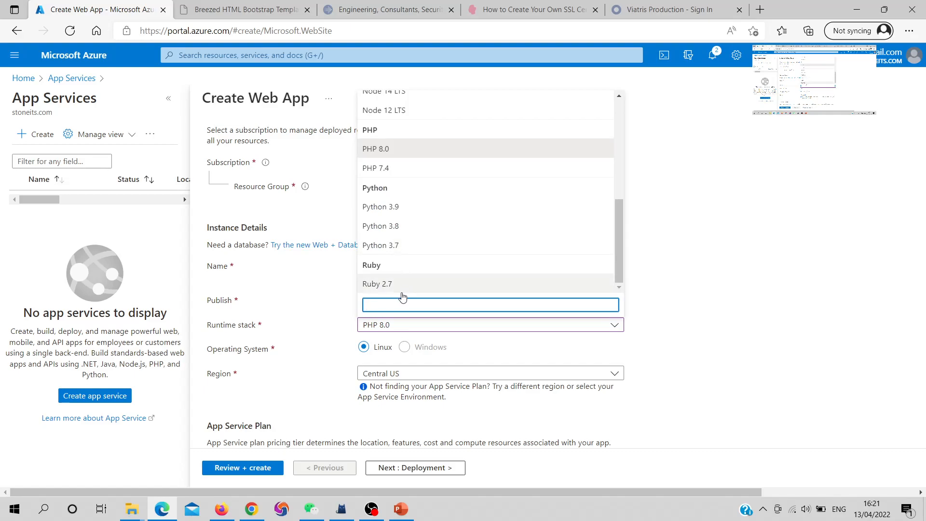
pyautogui.click(345, 346)
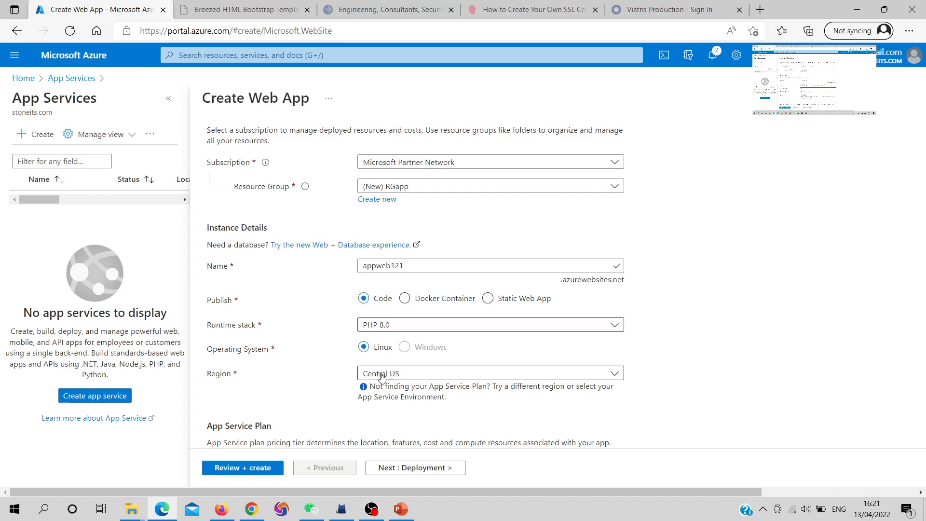
# - Accept the default service plan and deployment settings, and keep network injection set to Off
pyautogui.scroll(-3, 404, 382)
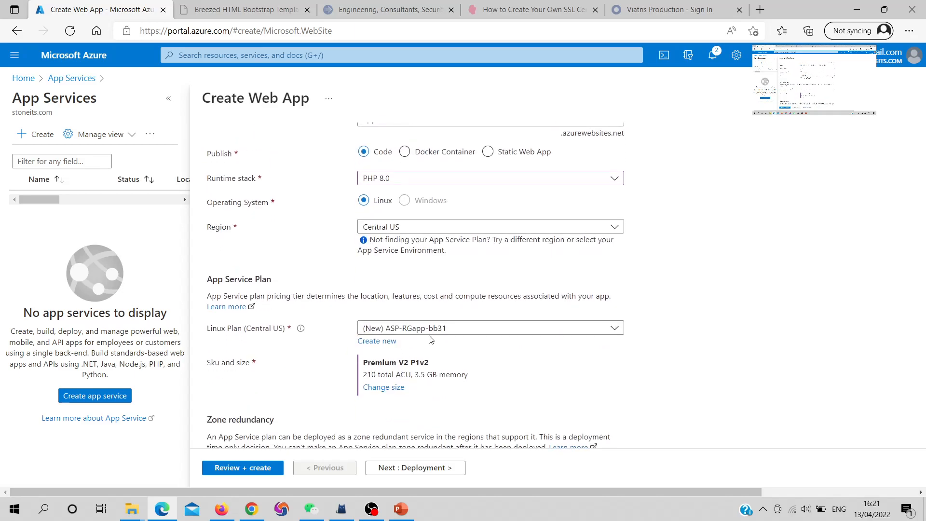
pyautogui.scroll(-2, 289, 357)
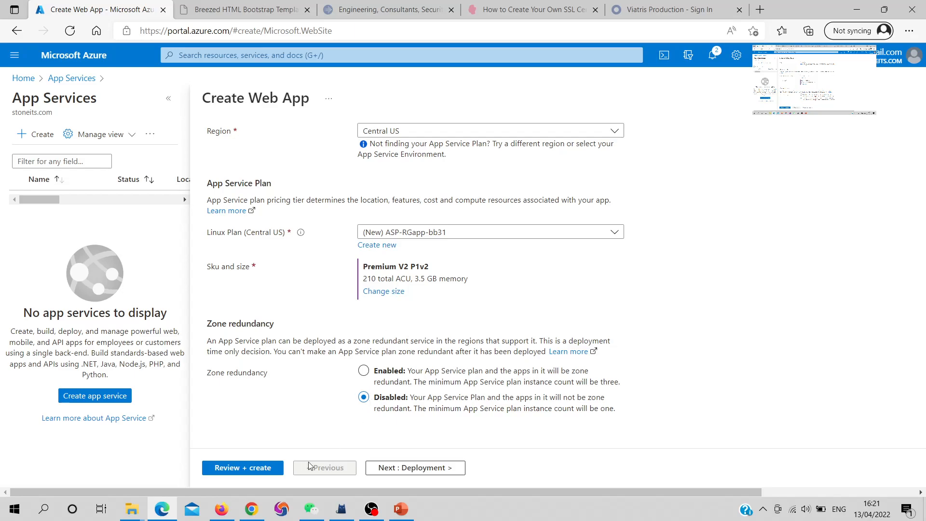
pyautogui.click(426, 465)
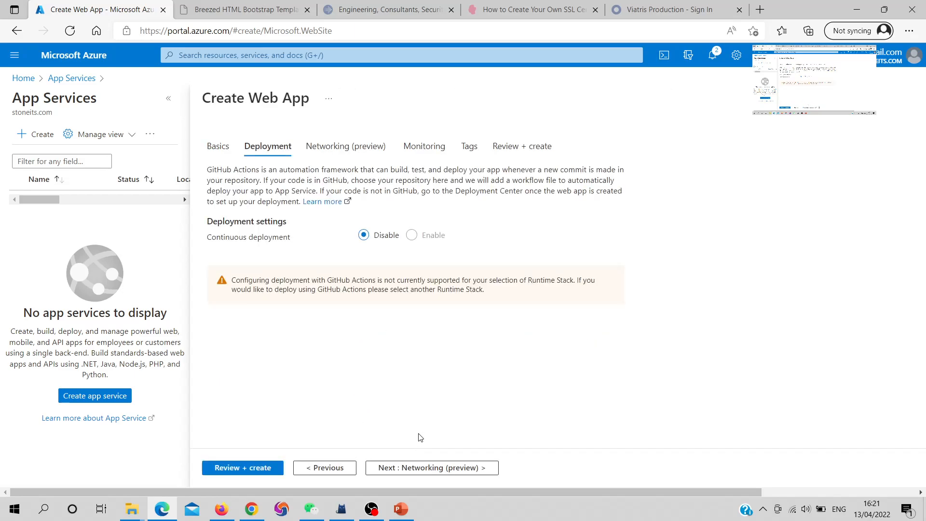
pyautogui.click(447, 469)
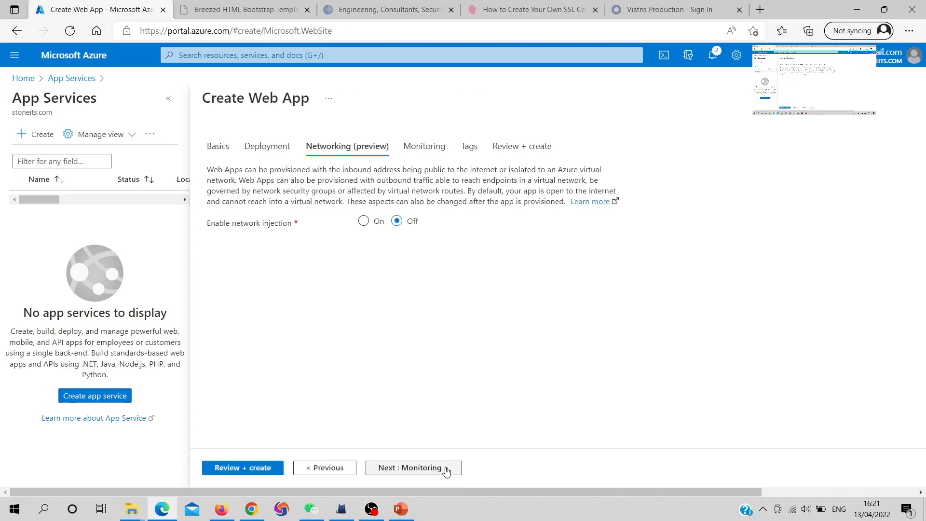
pyautogui.click(364, 222)
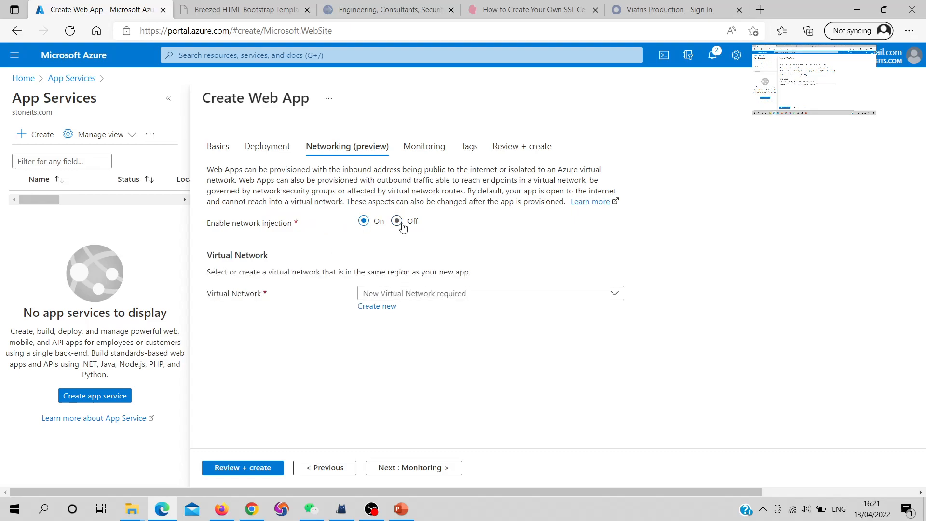
pyautogui.click(397, 222)
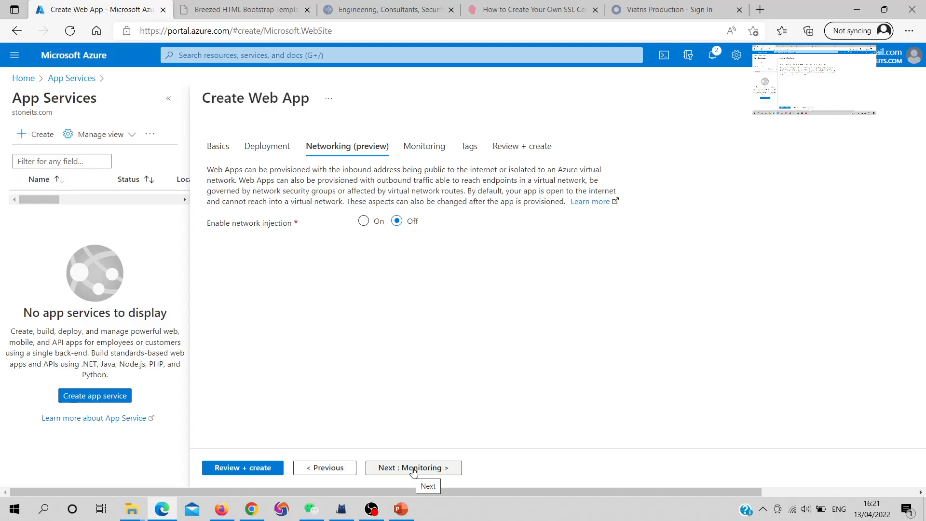
# - Accept the default monitoring and tag settings, and create the web app from the review summary
pyautogui.click(413, 469)
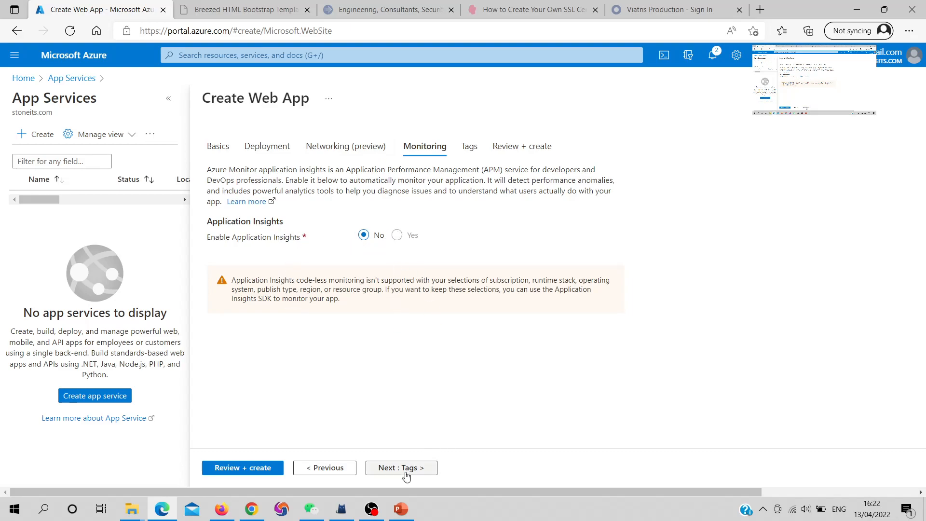
pyautogui.click(408, 468)
pyautogui.click(407, 468)
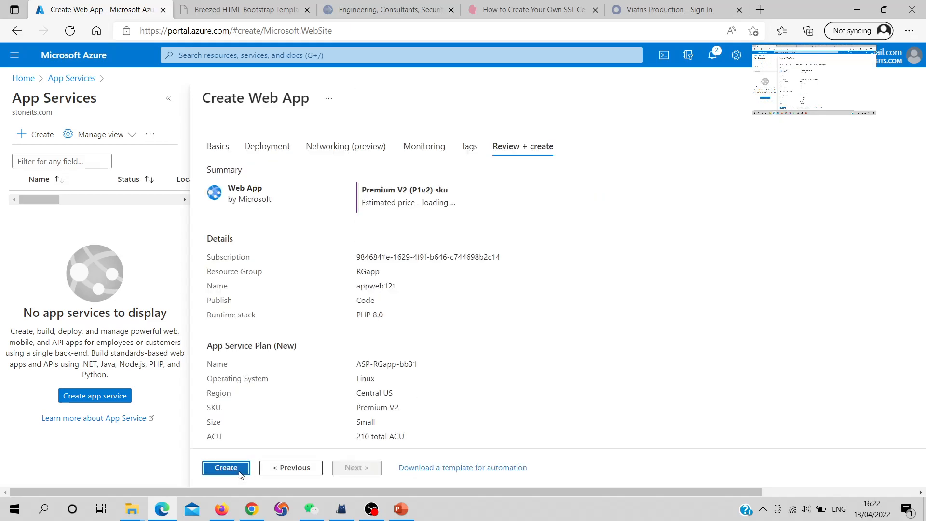
pyautogui.click(239, 471)
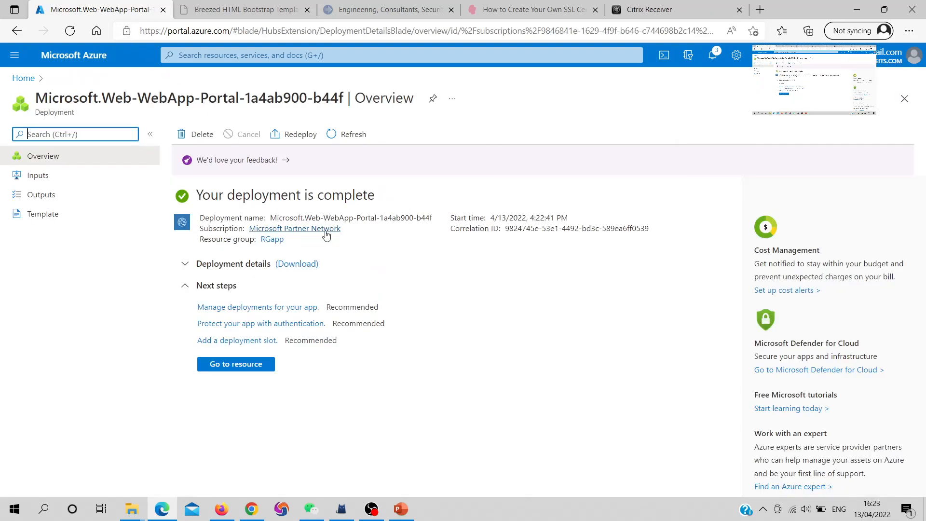
pyautogui.click(243, 369)
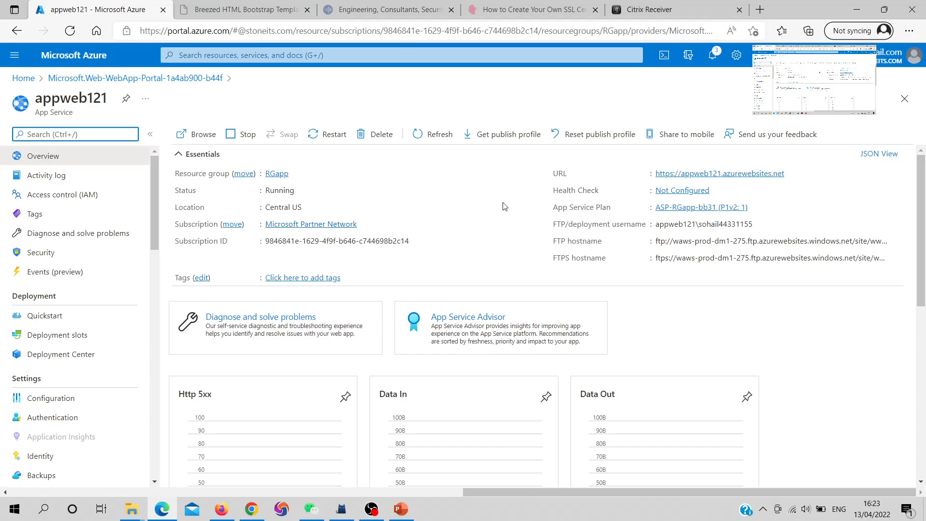
pyautogui.click(793, 175)
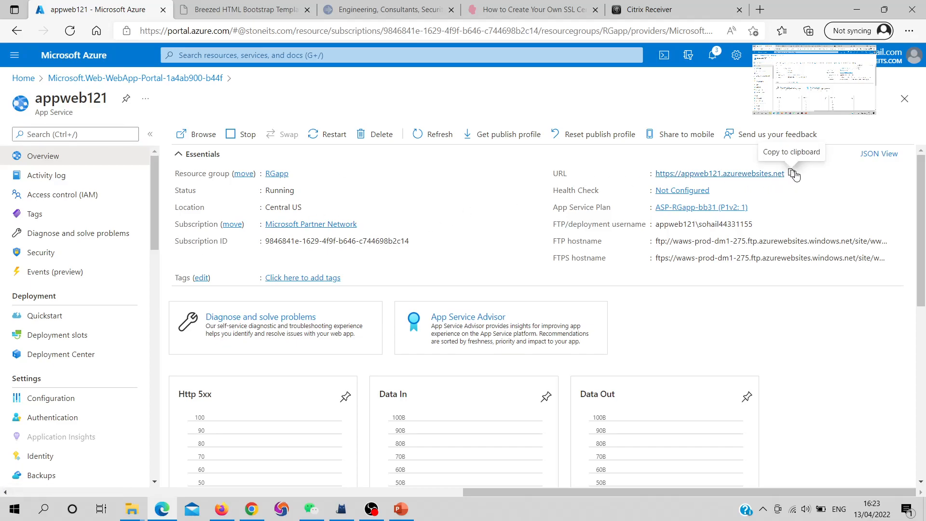
pyautogui.rightClick(137, 14)
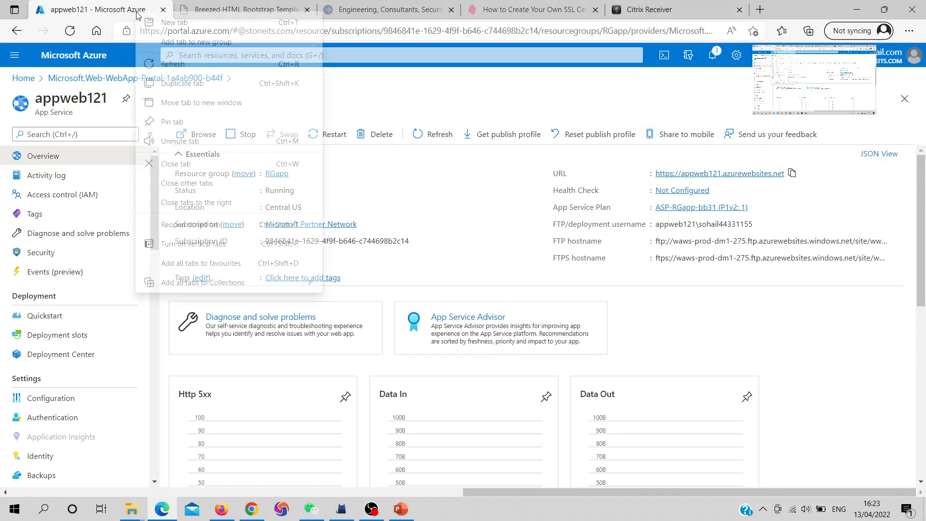
pyautogui.click(193, 83)
pyautogui.click(206, 26)
pyautogui.hotkey('ctrl', 'v')
pyautogui.press('Return')
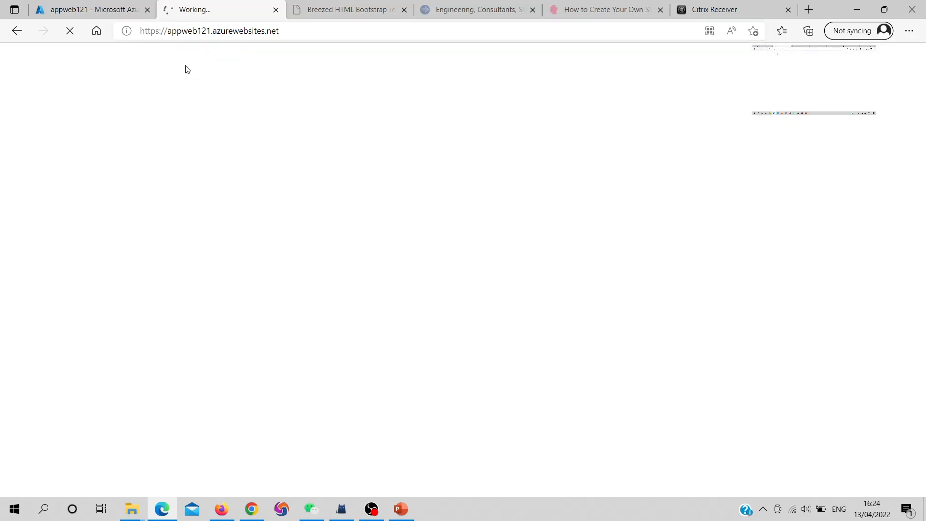
# - Return to the portal, open the deployment slots of appweb121 and check the production slot's name and status
pyautogui.click(111, 16)
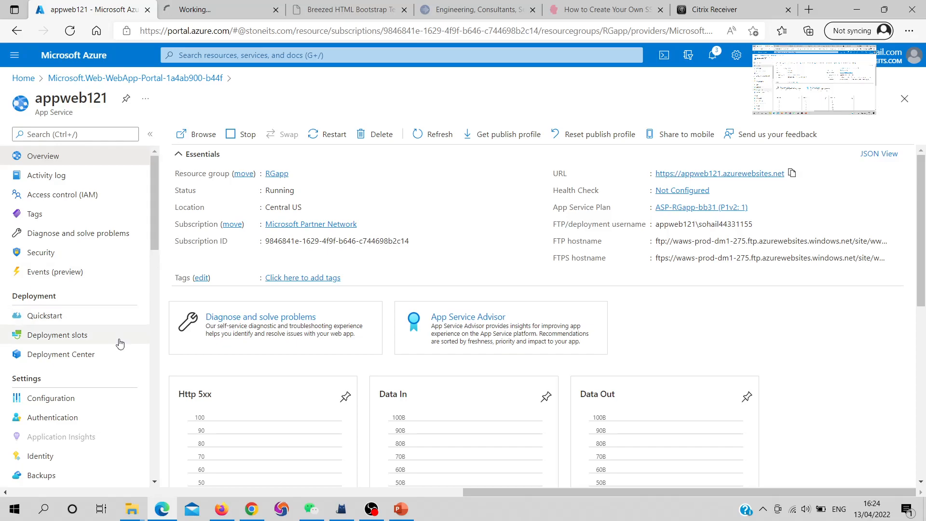
pyautogui.click(89, 340)
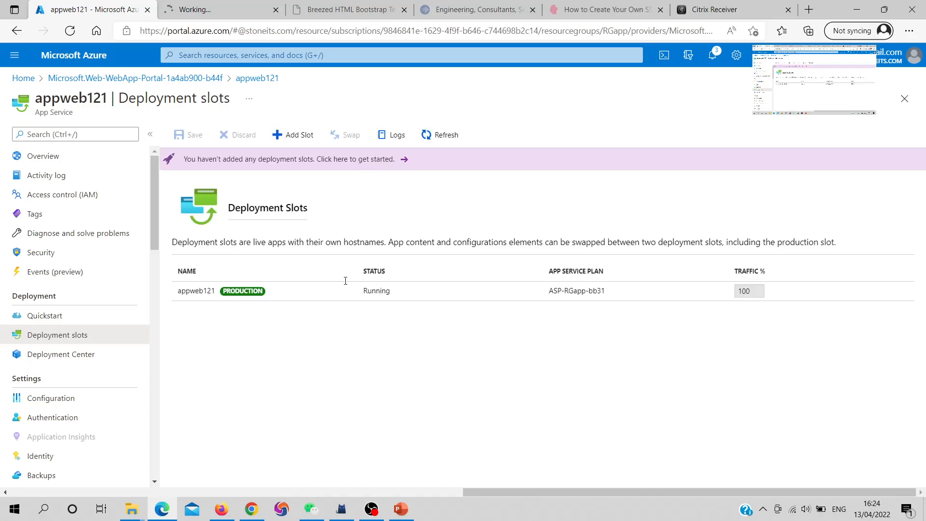
pyautogui.click(283, 299)
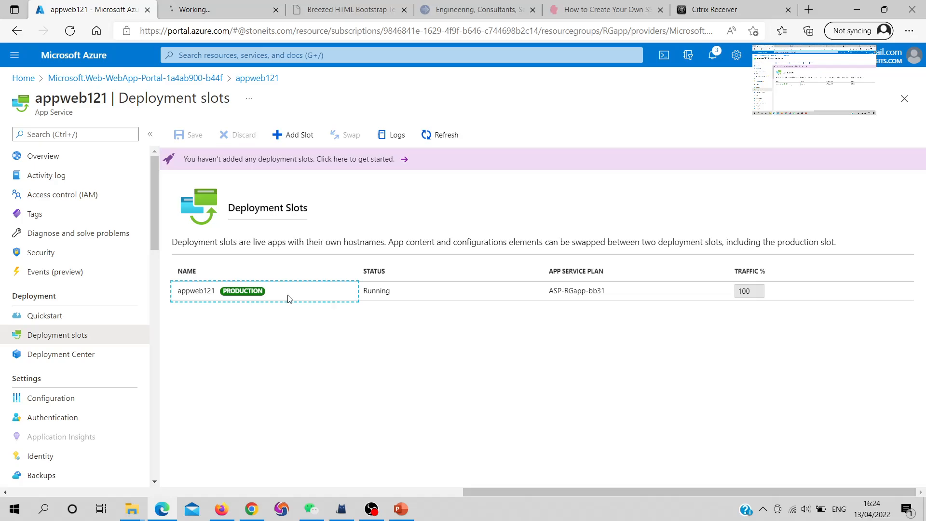
pyautogui.moveTo(450, 287); pyautogui.dragTo(365, 285)
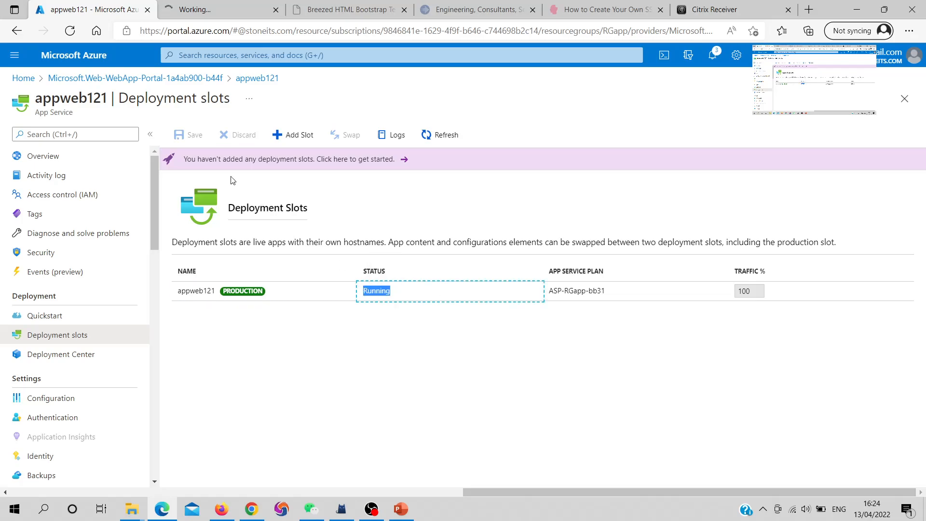
# - Add a deployment slot named staging321 to appweb121 without cloning settings
pyautogui.click(284, 134)
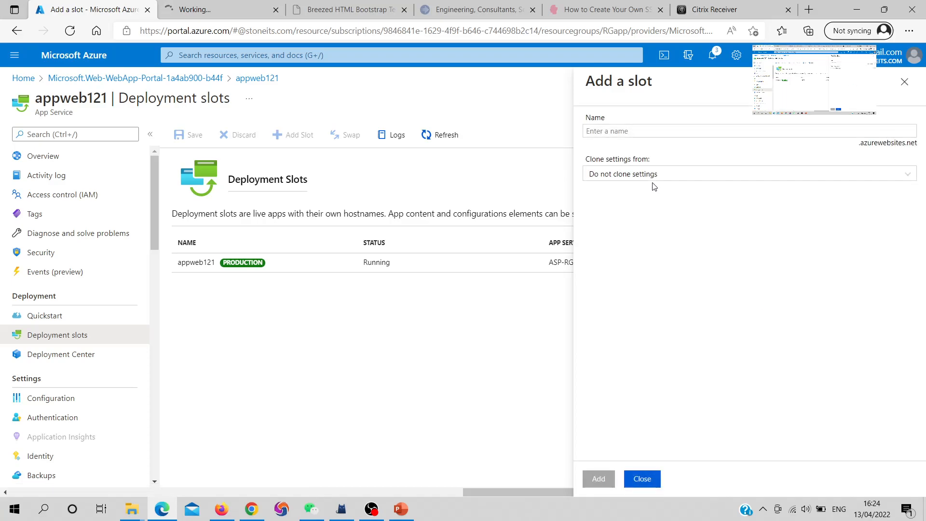
pyautogui.click(627, 132)
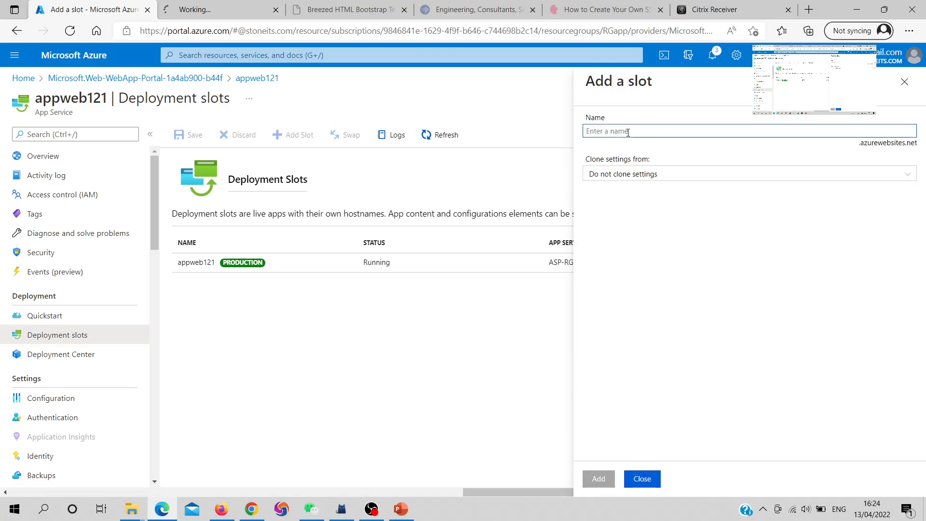
pyautogui.write('stag')
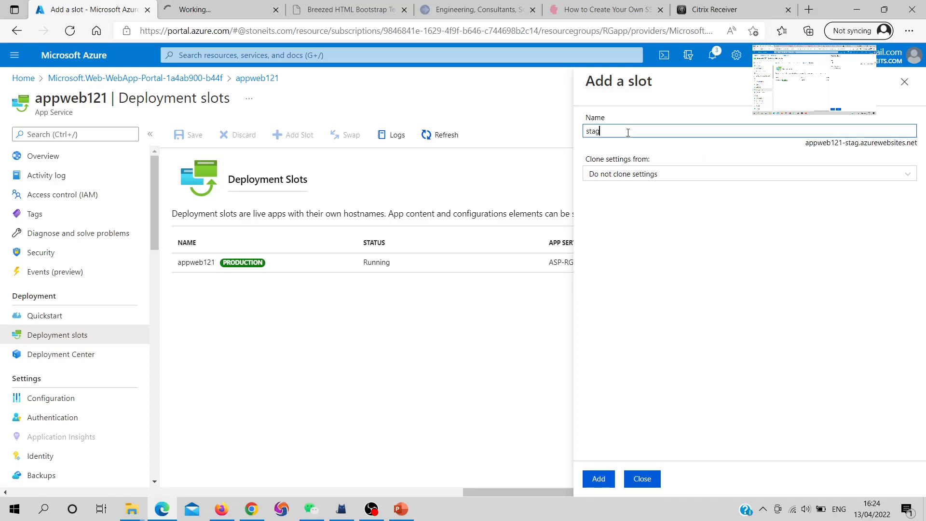
pyautogui.write('ing321')
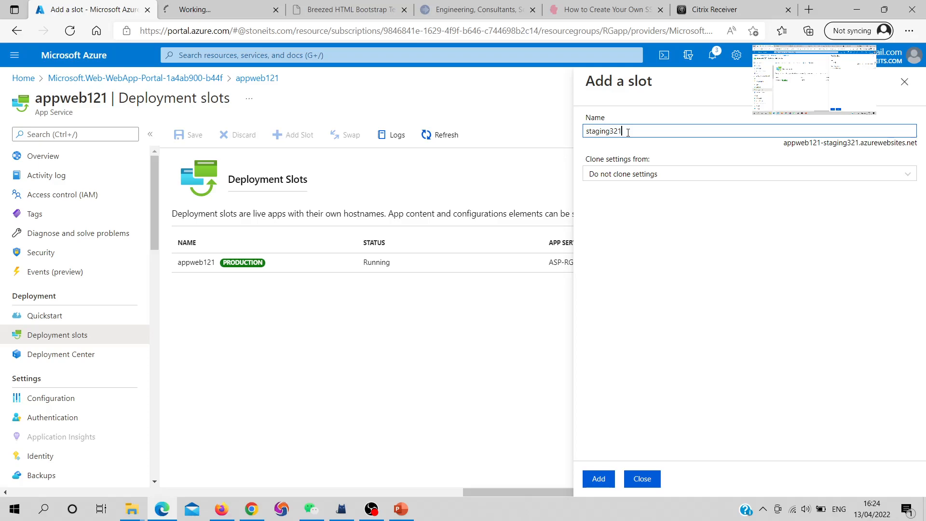
pyautogui.click(657, 254)
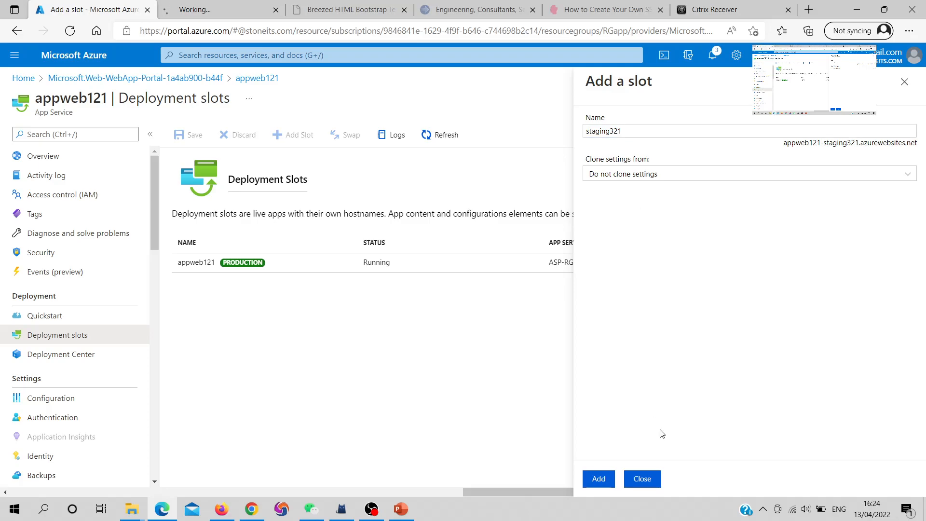
pyautogui.click(597, 480)
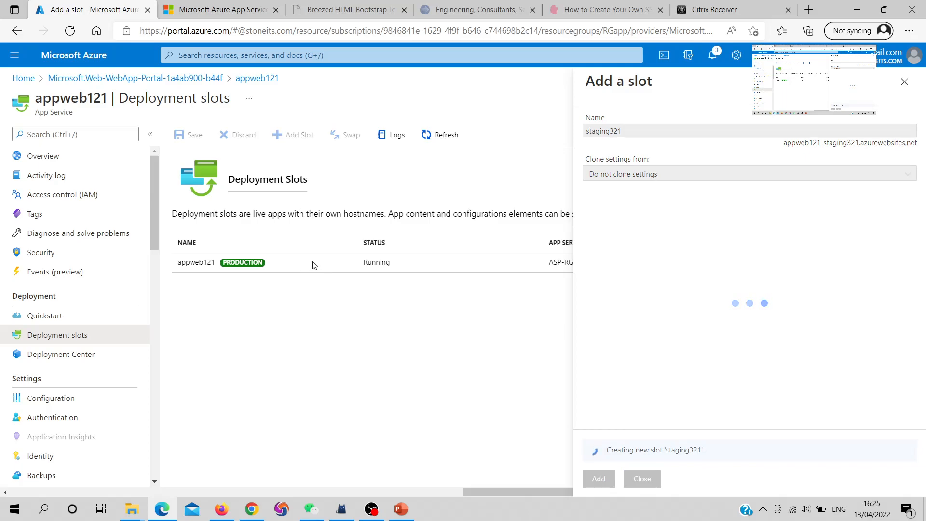
# - View the production site's page while the slot is created, then return to the portal and close the slot form
pyautogui.click(219, 6)
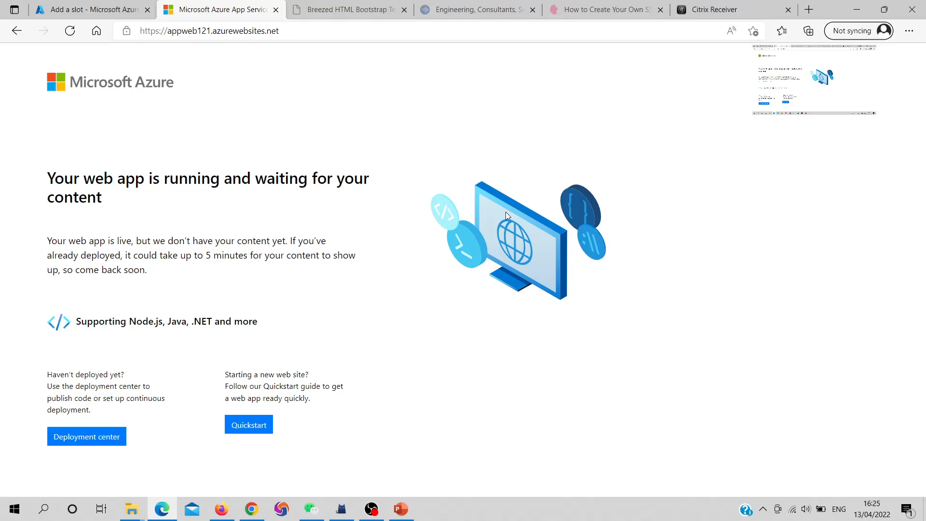
pyautogui.click(82, 8)
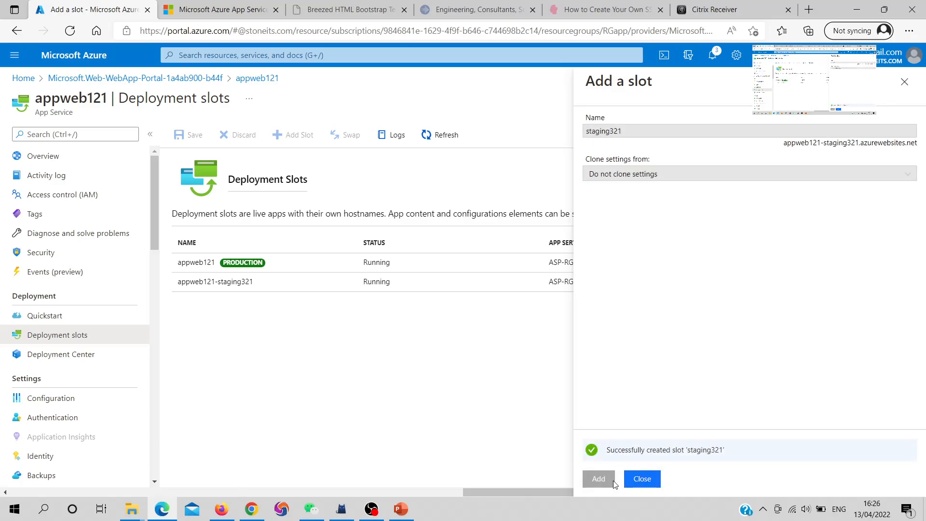
pyautogui.click(642, 479)
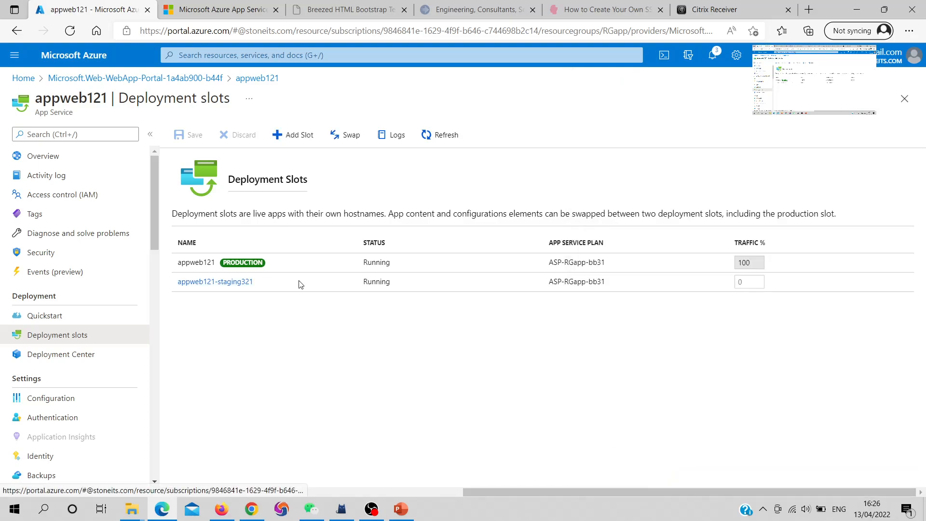
# - Open the appweb121-staging321 slot and copy its URL
pyautogui.click(311, 283)
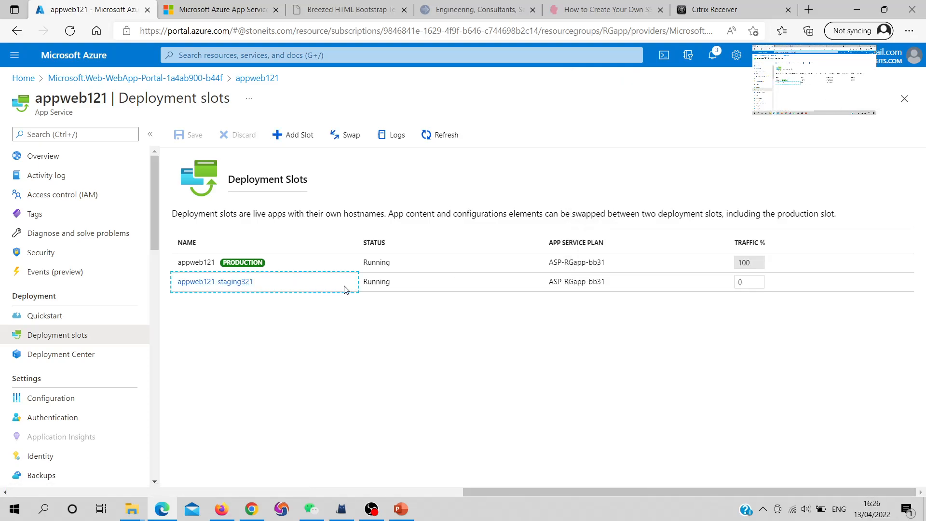
pyautogui.click(226, 285)
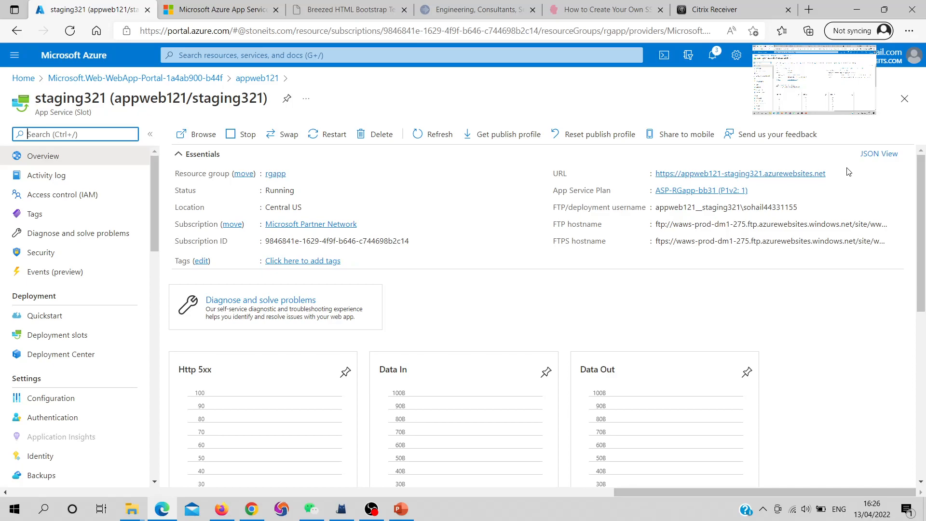
pyautogui.click(832, 174)
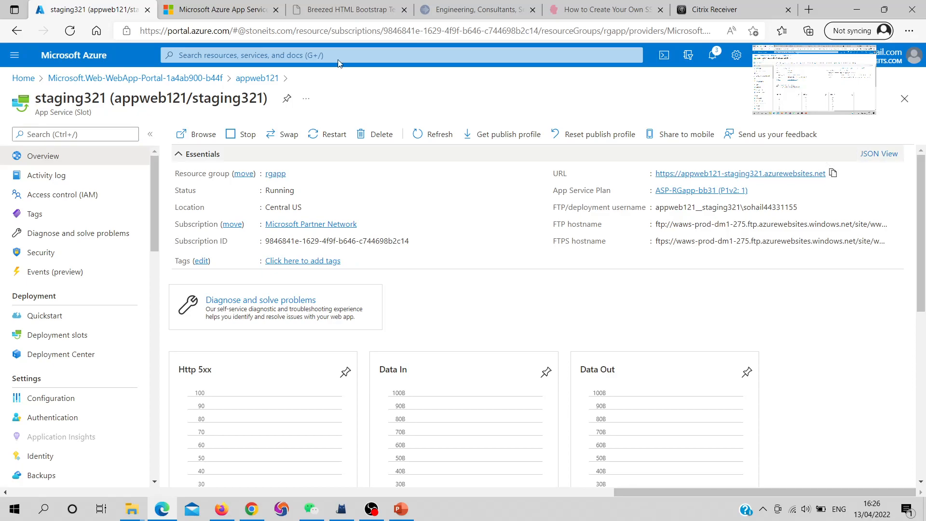
pyautogui.rightClick(212, 16)
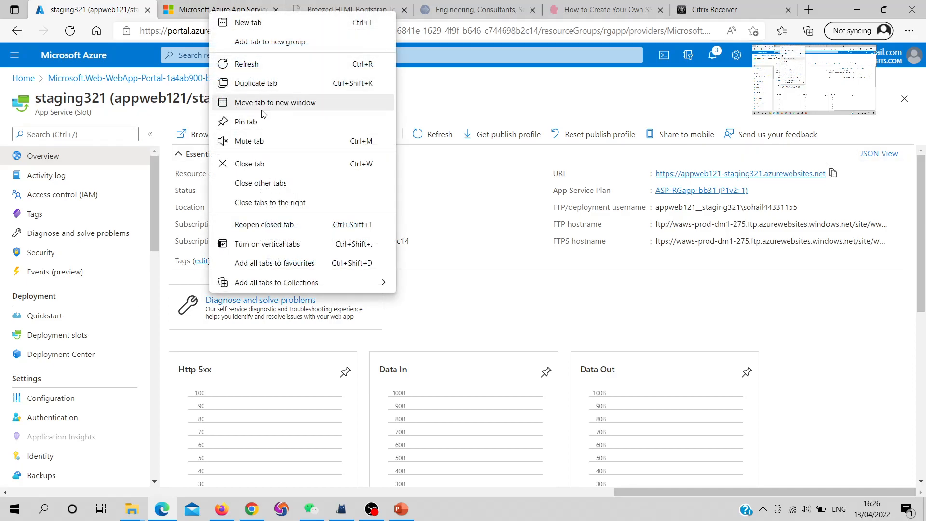
pyautogui.click(260, 83)
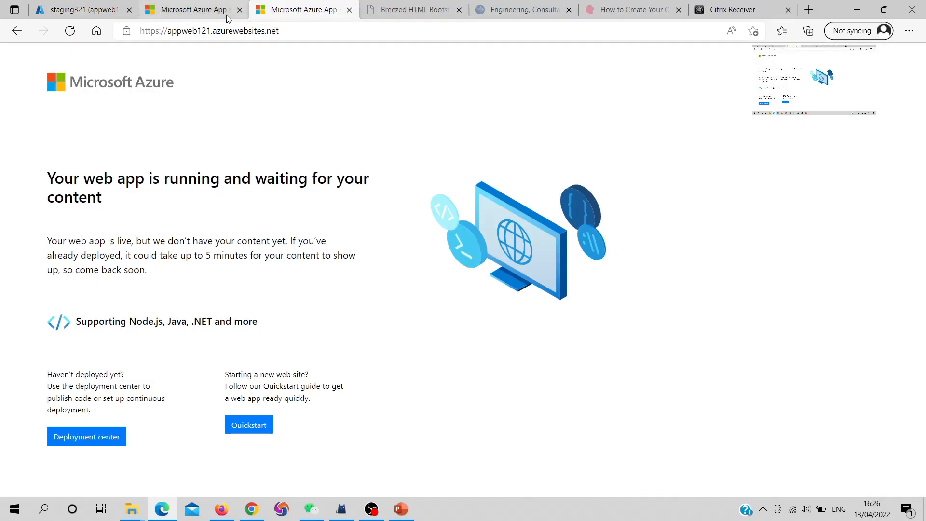
pyautogui.click(215, 15)
pyautogui.click(206, 31)
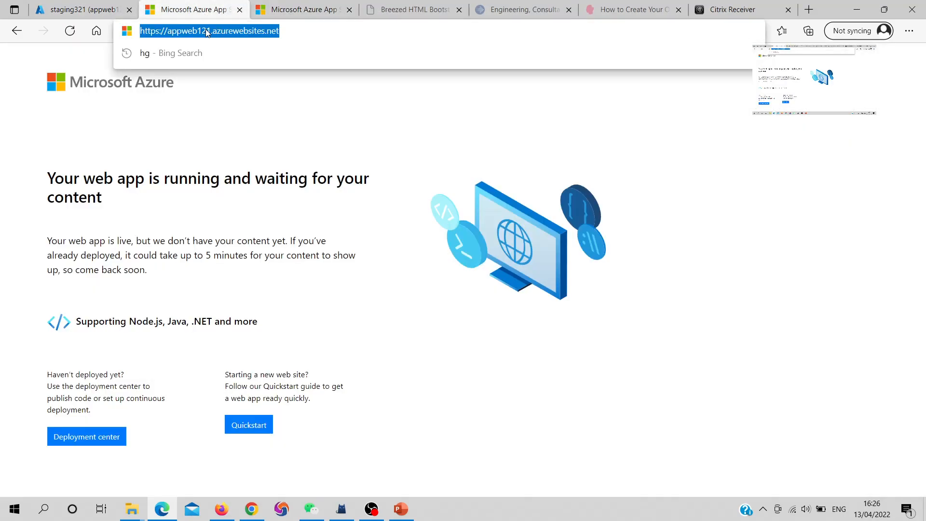
pyautogui.hotkey('ctrl', 'v')
pyautogui.press('Return')
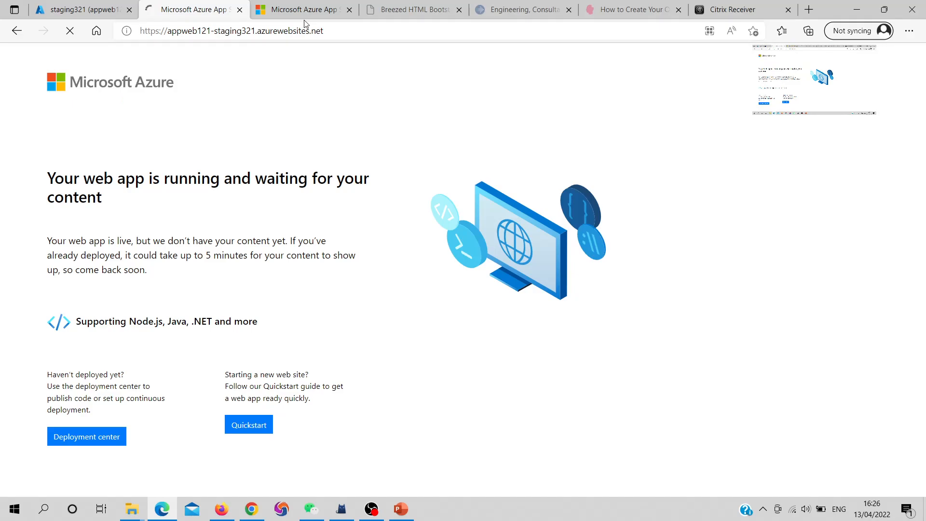
pyautogui.moveTo(305, 15); pyautogui.dragTo(210, 15)
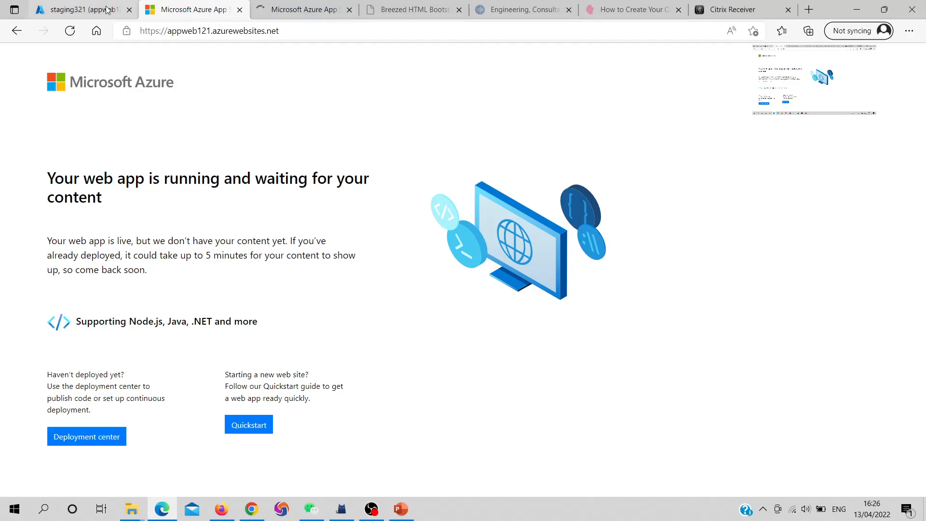
# - Compare the addresses and pages of the staging slot and the production app across their browser tabs
pyautogui.click(276, 10)
pyautogui.click(79, 10)
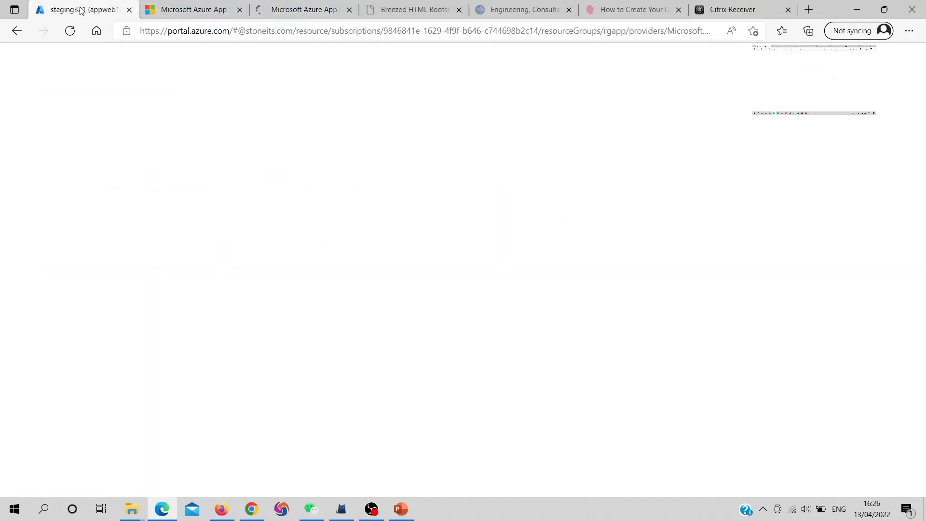
pyautogui.click(325, 9)
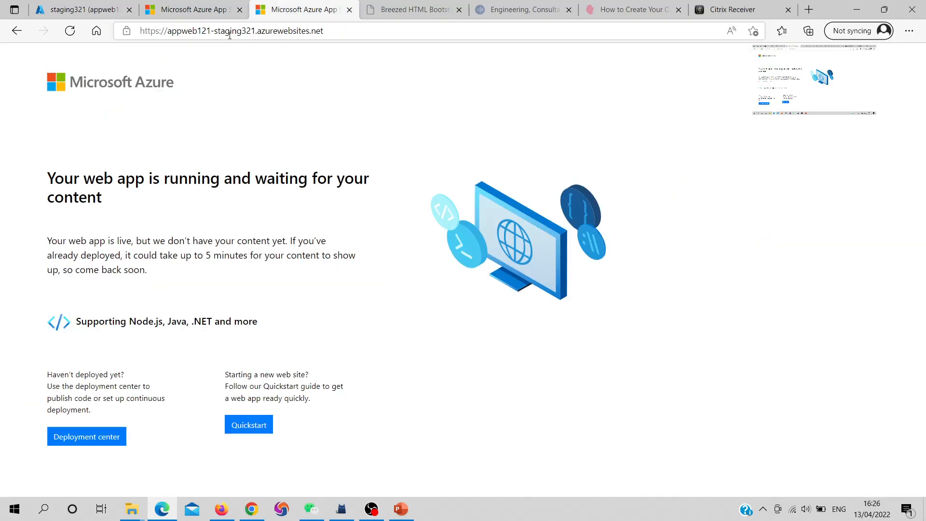
pyautogui.hotkey('ctrl', 'shift', 'Tab')
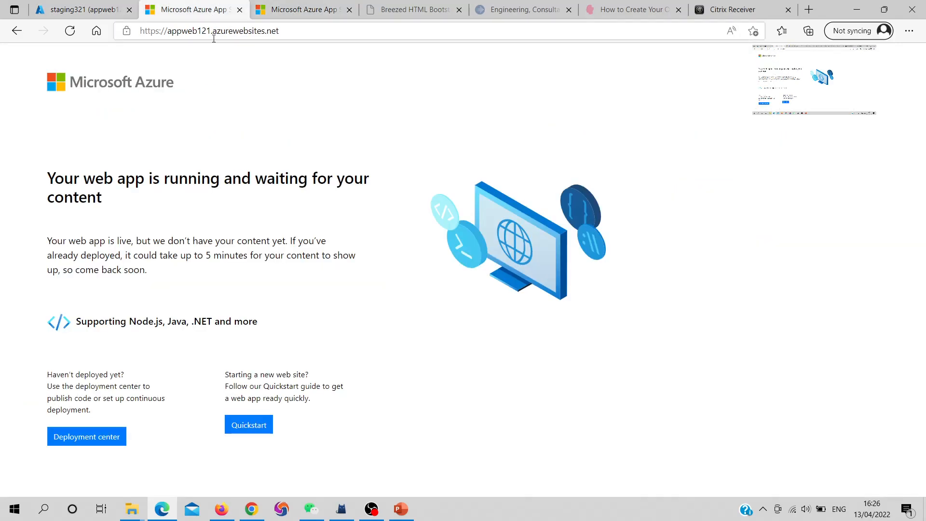
# - Return to the portal, open the slot's resource group rgapp and view its App Service plan ASP-RGapp-bb31
pyautogui.click(70, 15)
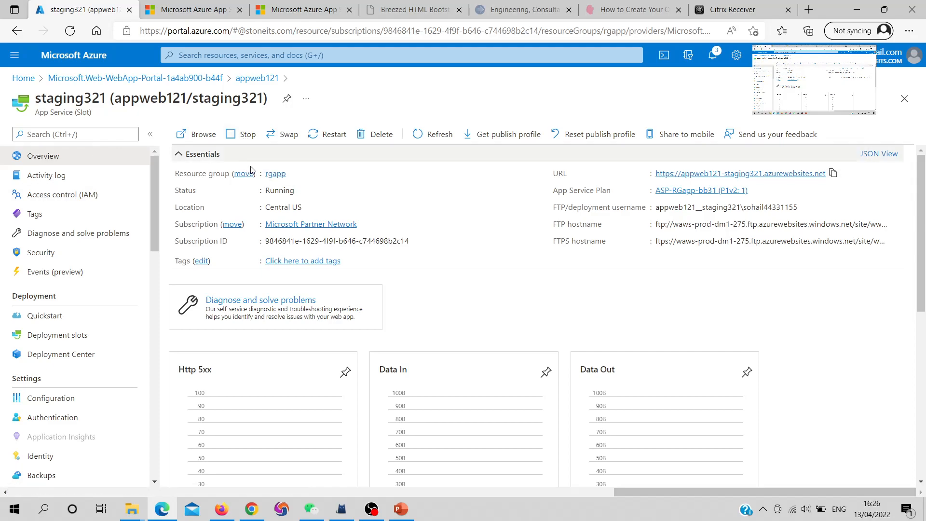
pyautogui.click(275, 173)
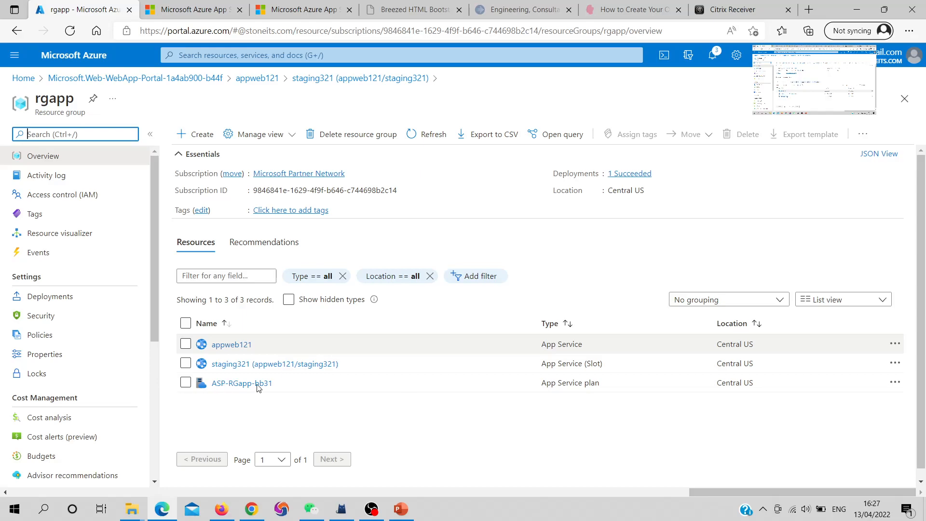
pyautogui.moveTo(244, 386)
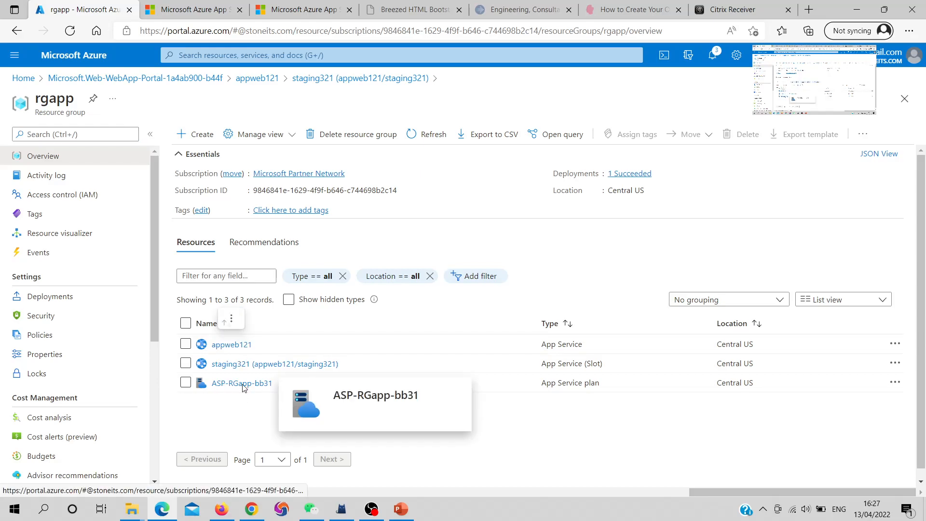
pyautogui.click(238, 384)
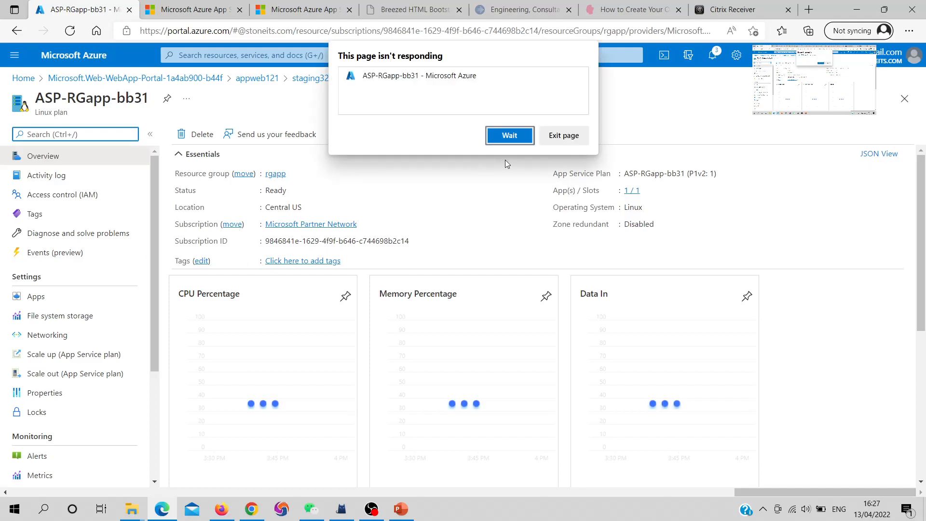
pyautogui.click(509, 135)
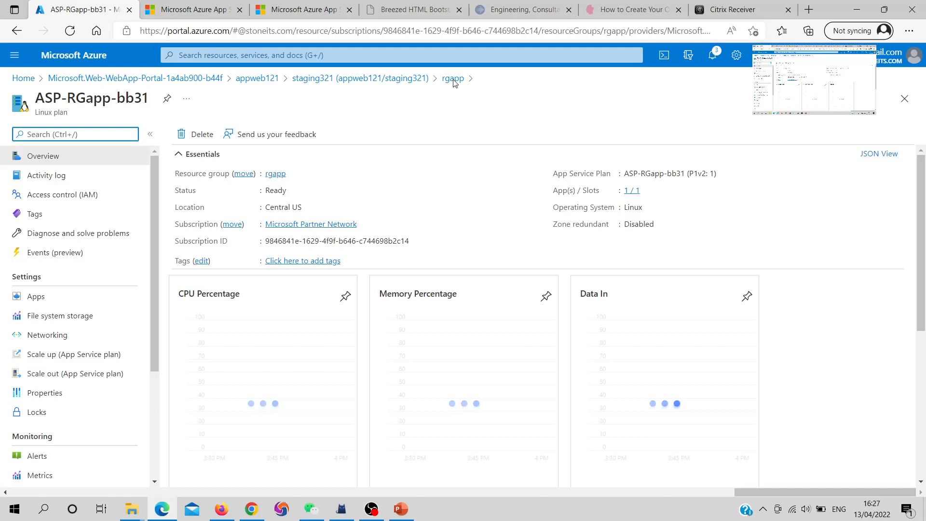
# - Go back to the RGapp resource group and open the deployment slots of appweb121
pyautogui.click(275, 175)
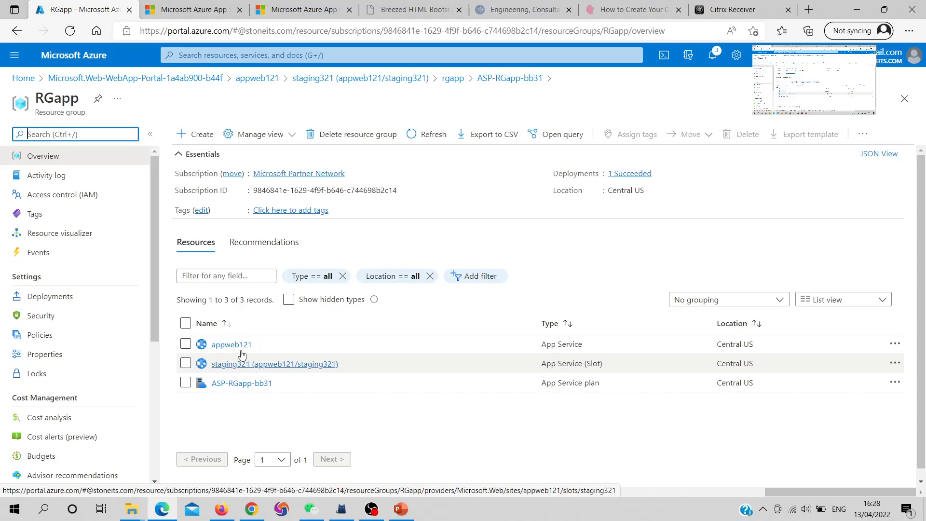
pyautogui.click(229, 347)
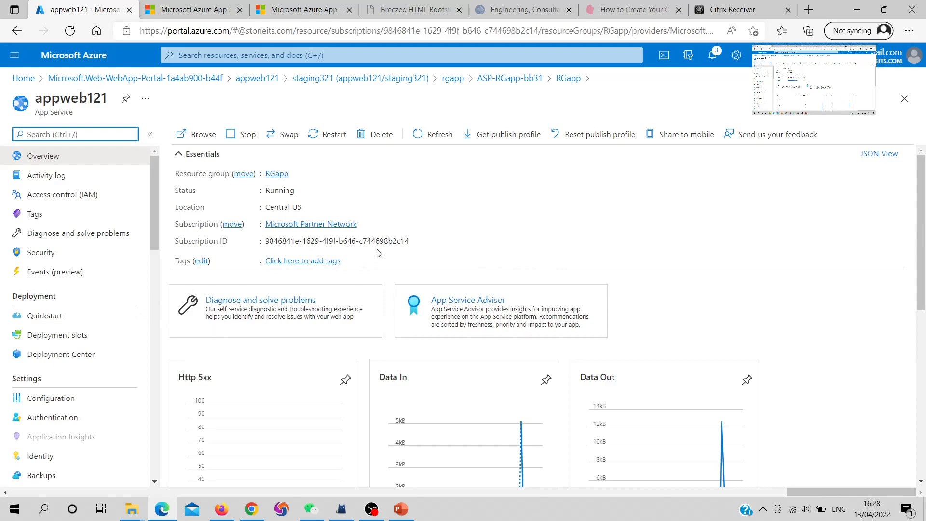
pyautogui.click(56, 337)
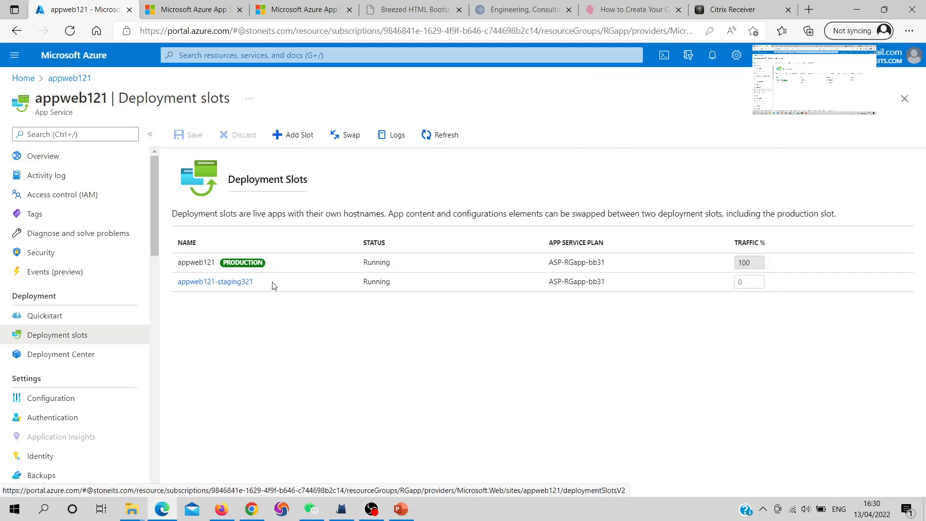
# - Open the appweb121-staging321 slot and stop it, confirming the stop request
pyautogui.click(215, 288)
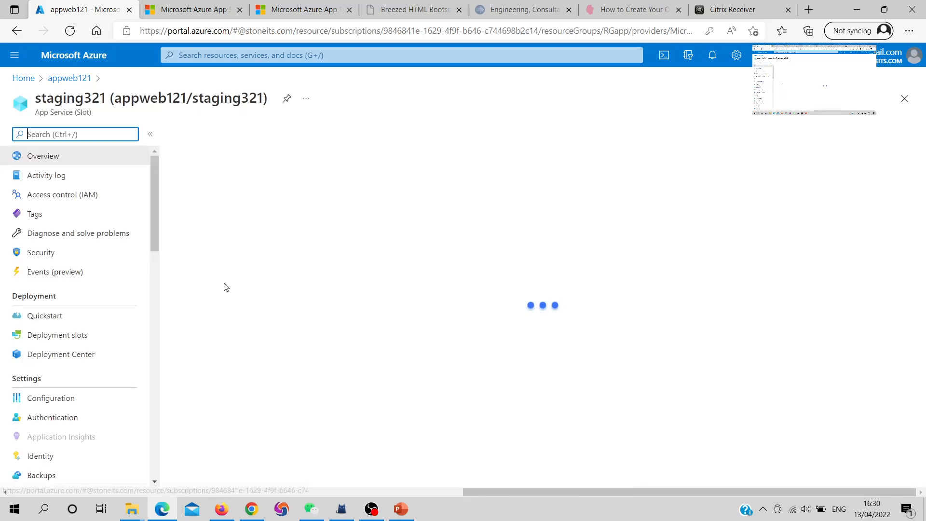
pyautogui.click(247, 137)
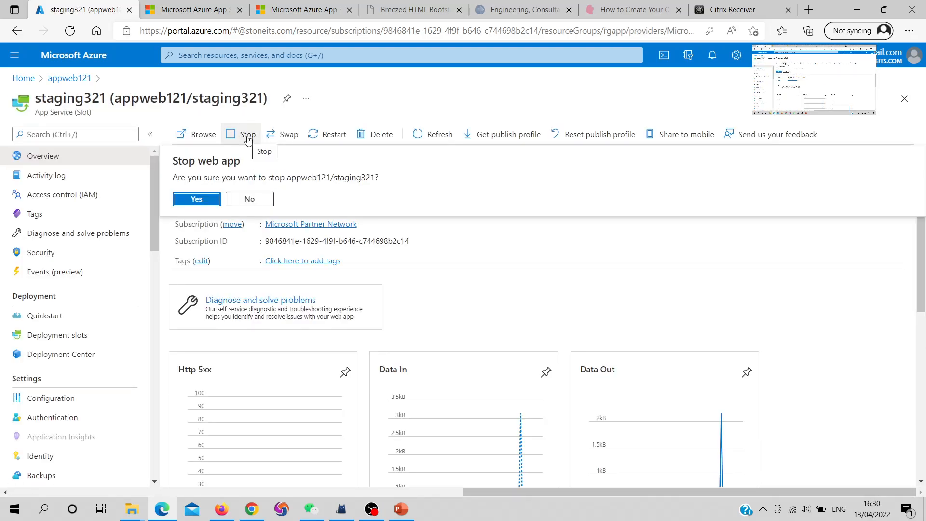
pyautogui.click(196, 198)
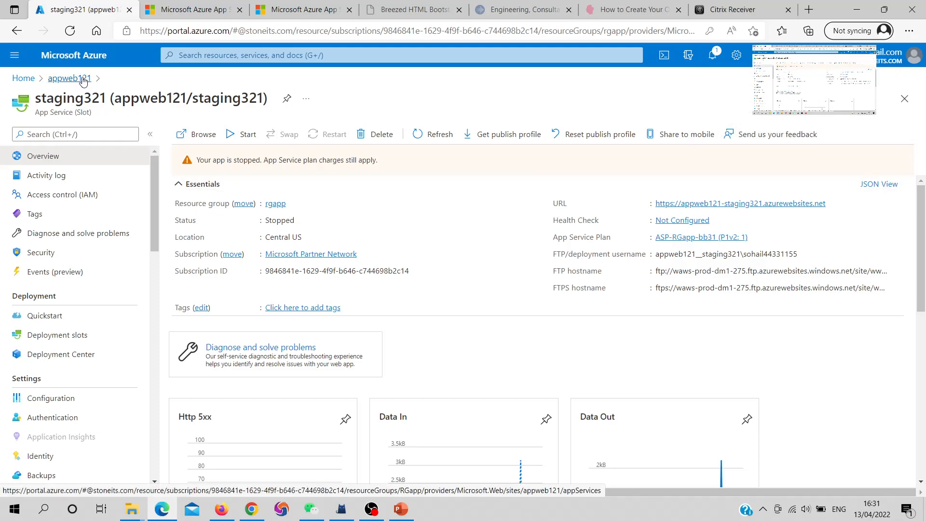
# - Return to the deployment slots of appweb121, refresh the list and check the status of both slots
pyautogui.click(83, 81)
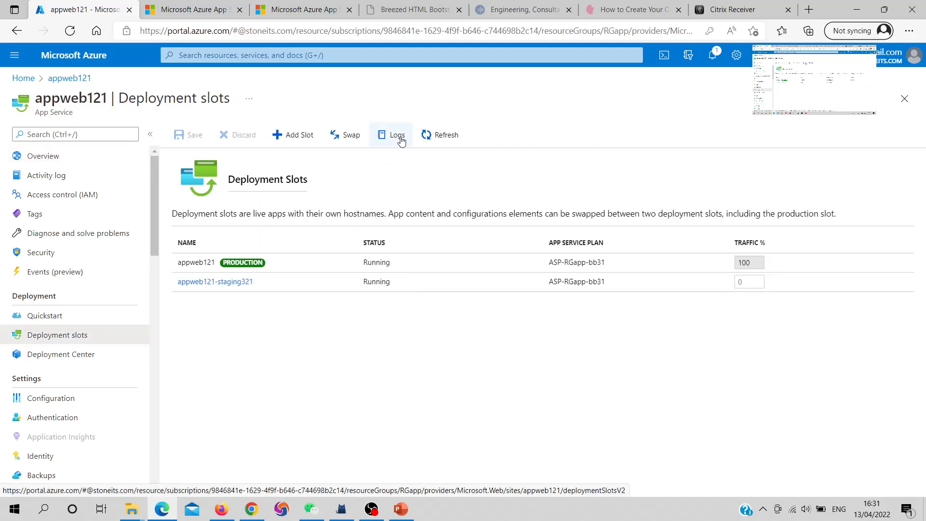
pyautogui.click(440, 135)
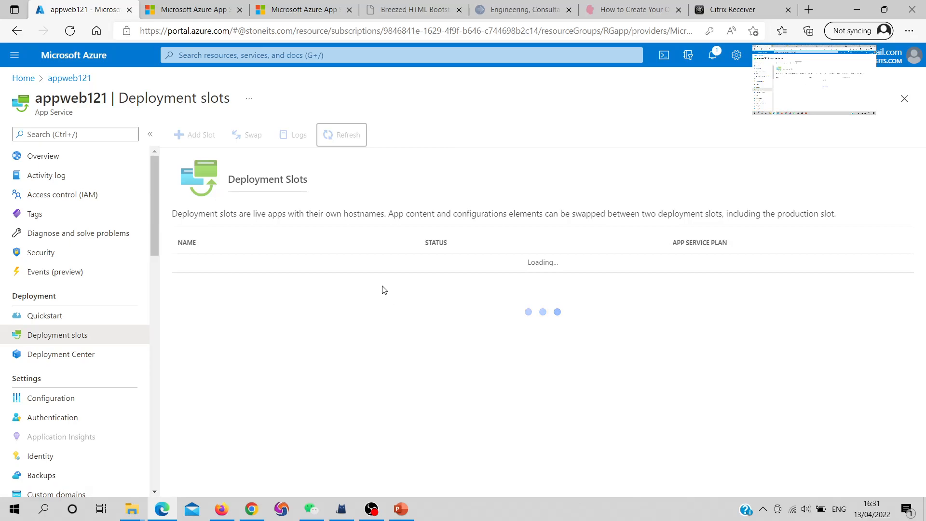
pyautogui.moveTo(392, 284); pyautogui.dragTo(340, 284)
pyautogui.moveTo(406, 263); pyautogui.dragTo(351, 263)
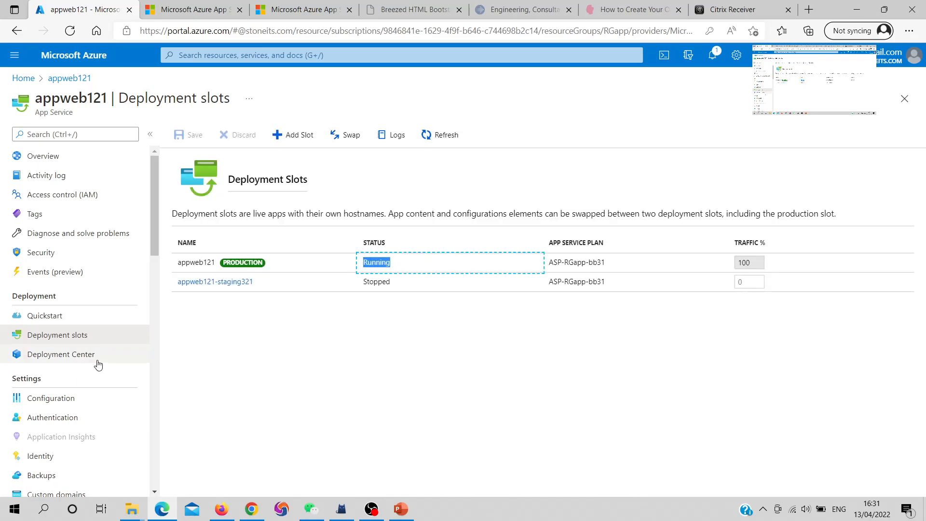
# - Open the configuration of appweb121 and review its application settings and connection strings sections
pyautogui.click(53, 398)
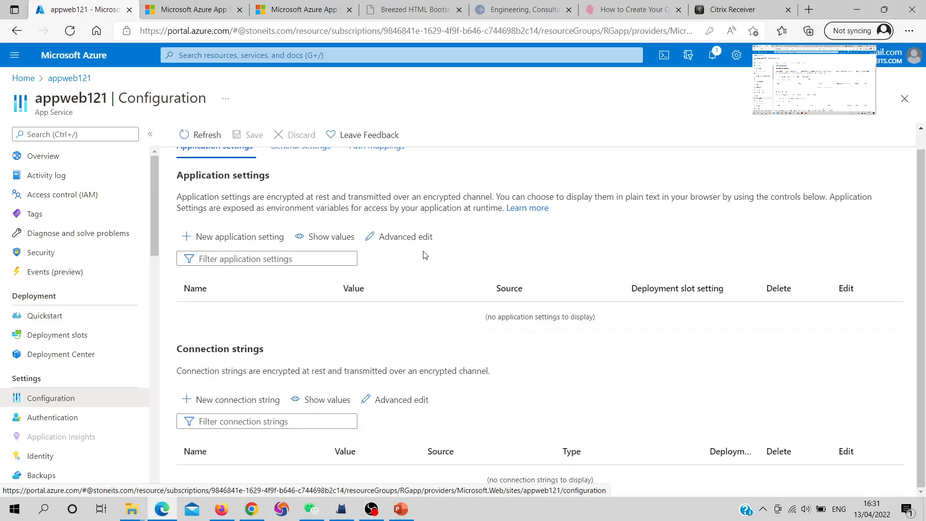
pyautogui.scroll(1, 424, 255)
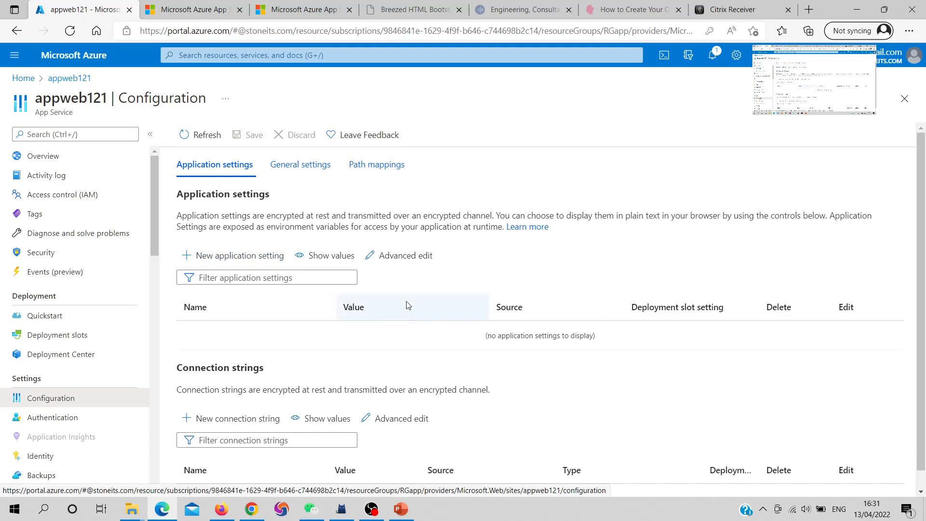
pyautogui.scroll(-1, 159, 357)
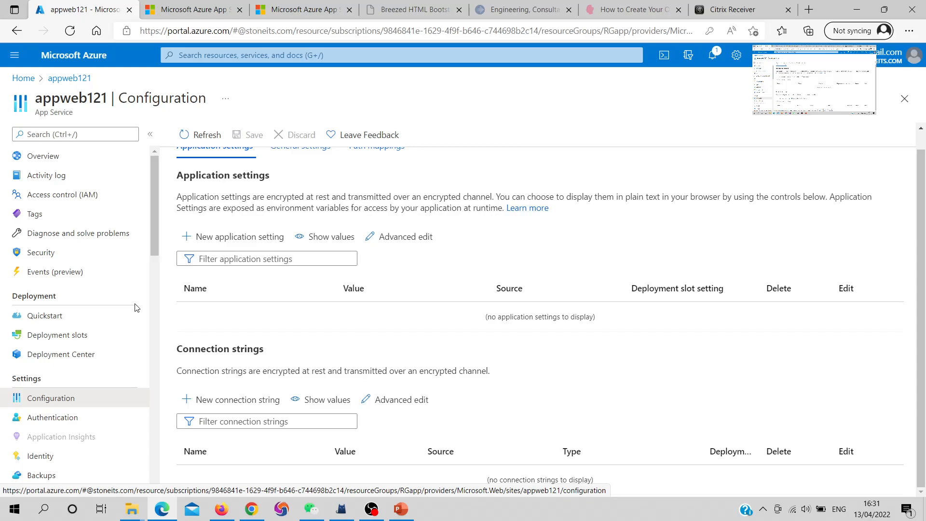
# - Open the Deployment Center of appweb121, launch FileZilla and minimize its window to return to the portal
pyautogui.click(67, 362)
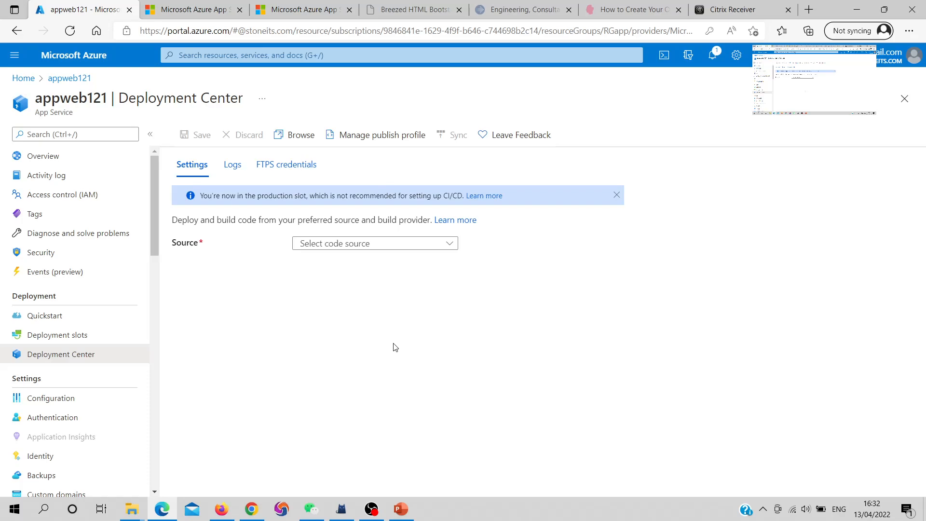
pyautogui.press('super')
pyautogui.write('fil')
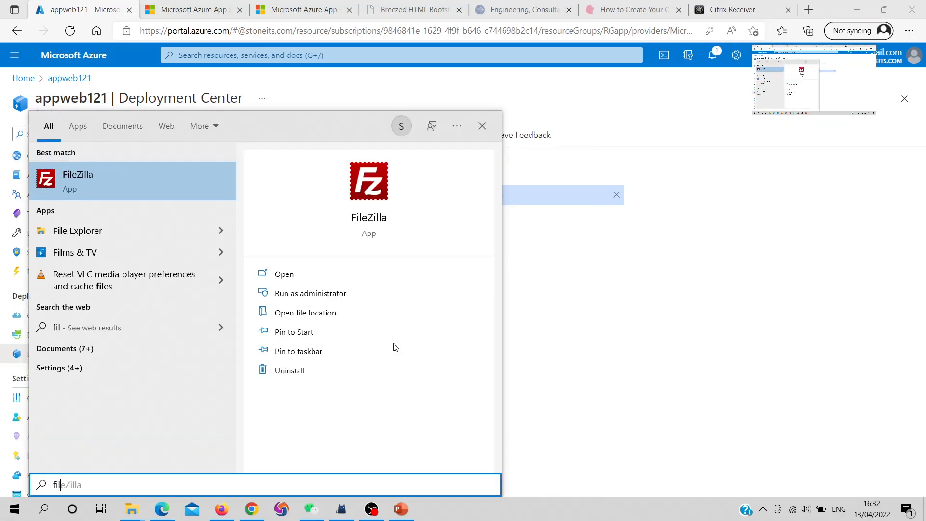
pyautogui.press('Return')
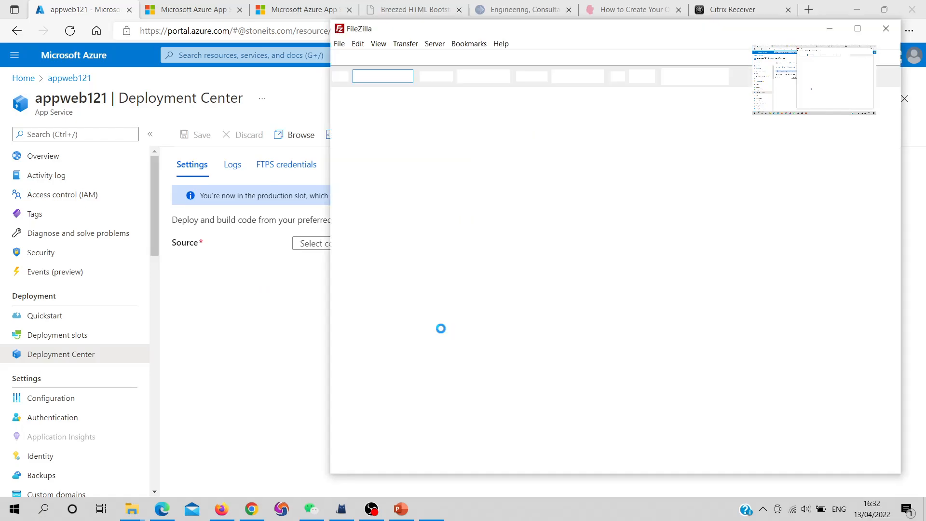
pyautogui.click(827, 24)
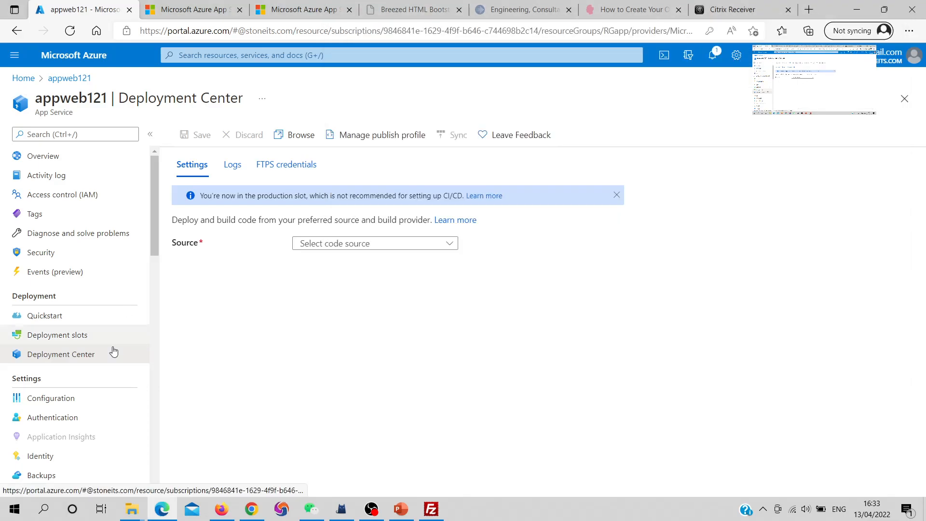
# - Show the FTPS credentials of appweb121 and copy the application-scope username into FileZilla's quick-connection username
pyautogui.click(289, 157)
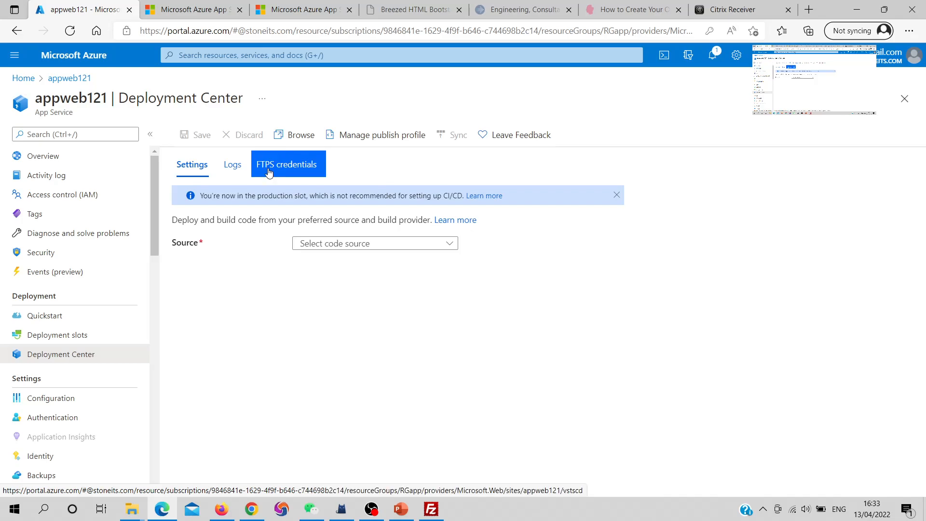
pyautogui.click(269, 172)
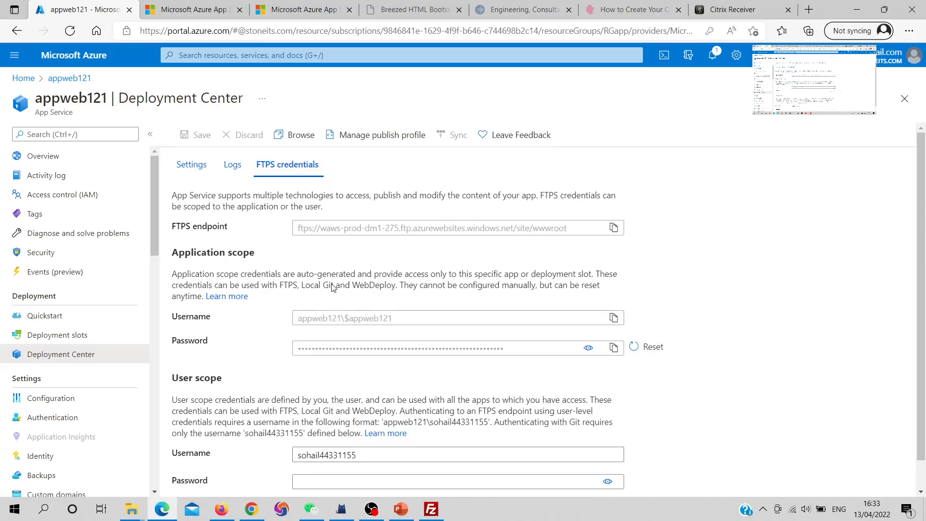
pyautogui.moveTo(185, 318); pyautogui.dragTo(180, 340)
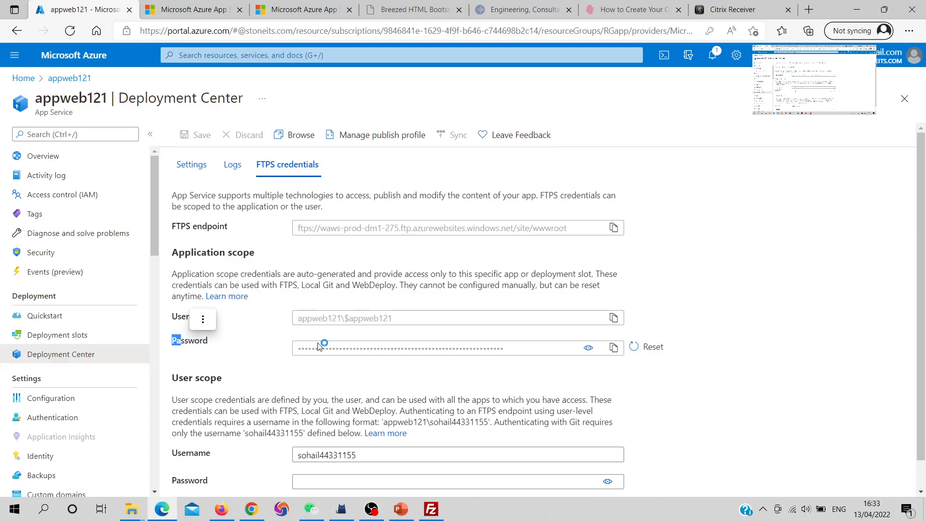
pyautogui.click(615, 321)
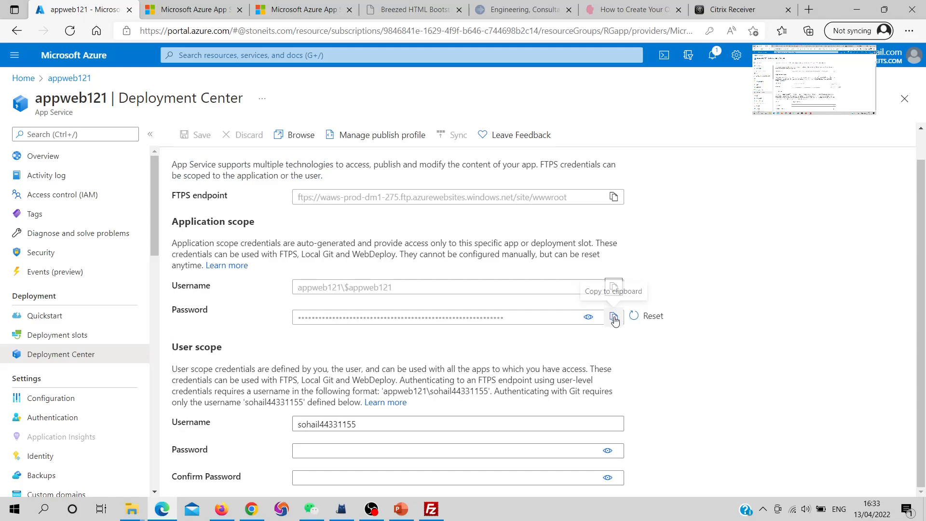
pyautogui.click(431, 508)
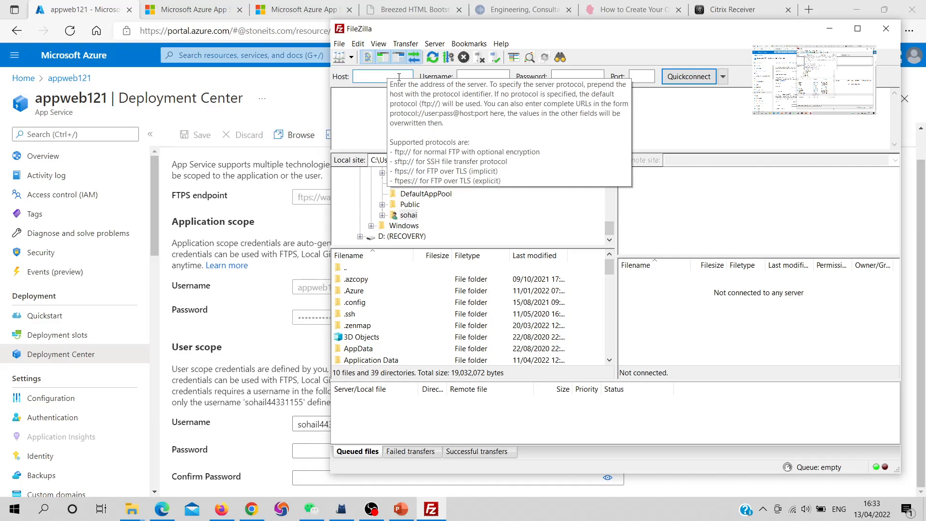
pyautogui.click(480, 77)
pyautogui.hotkey('ctrl', 'v')
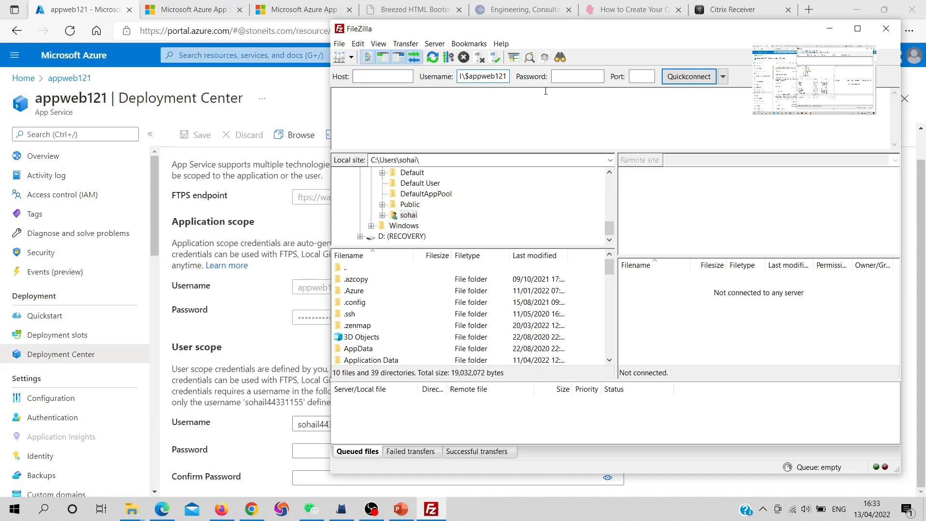
# - Copy the application-scope password from the portal and paste it into FileZilla's quick-connection password
pyautogui.click(288, 223)
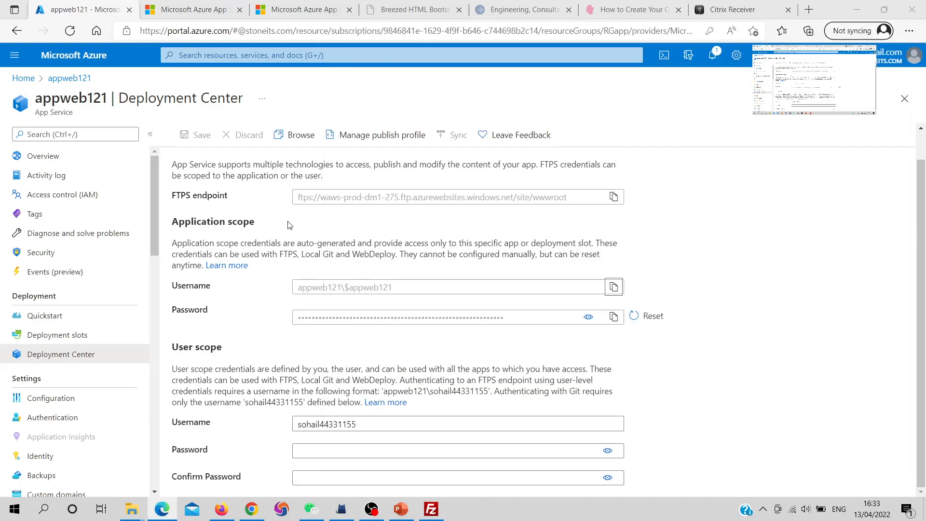
pyautogui.click(612, 318)
pyautogui.click(430, 510)
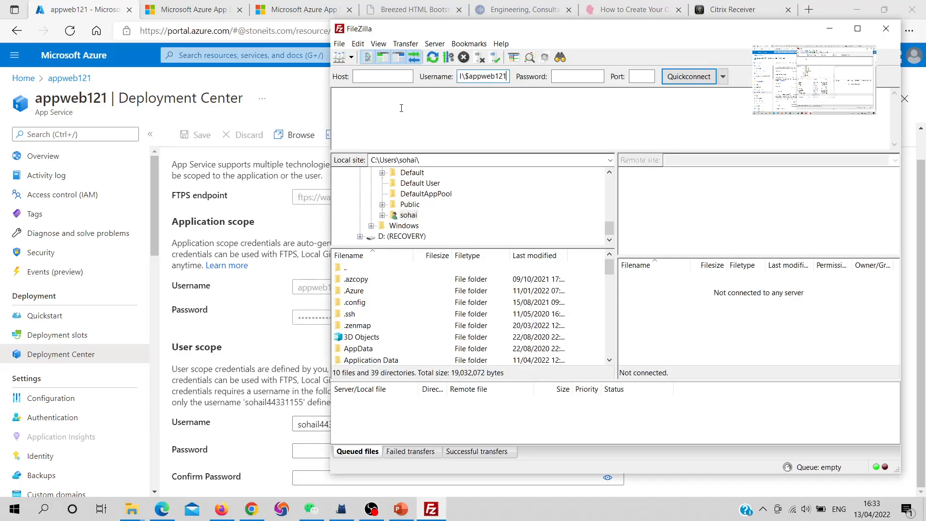
pyautogui.click(568, 75)
pyautogui.hotkey('ctrl', 'v')
pyautogui.hotkey('ctrl', 'm')
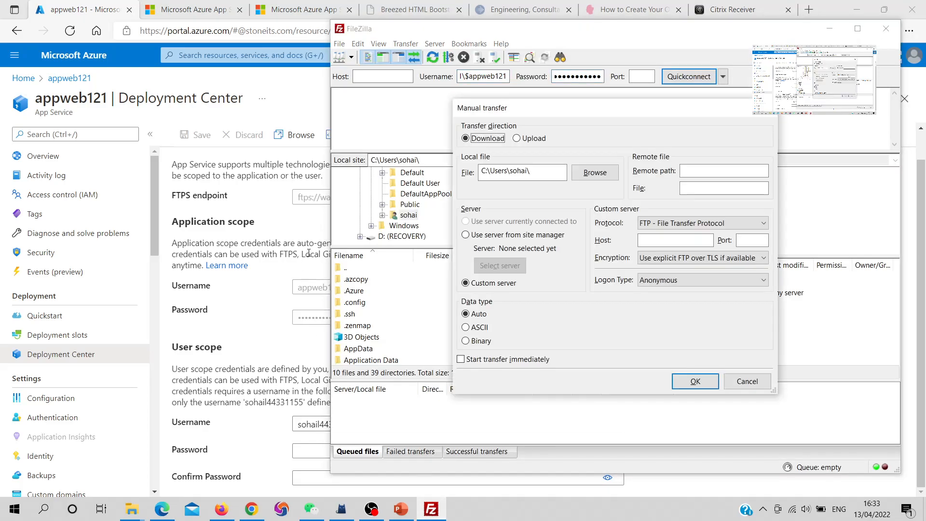
pyautogui.press('Escape')
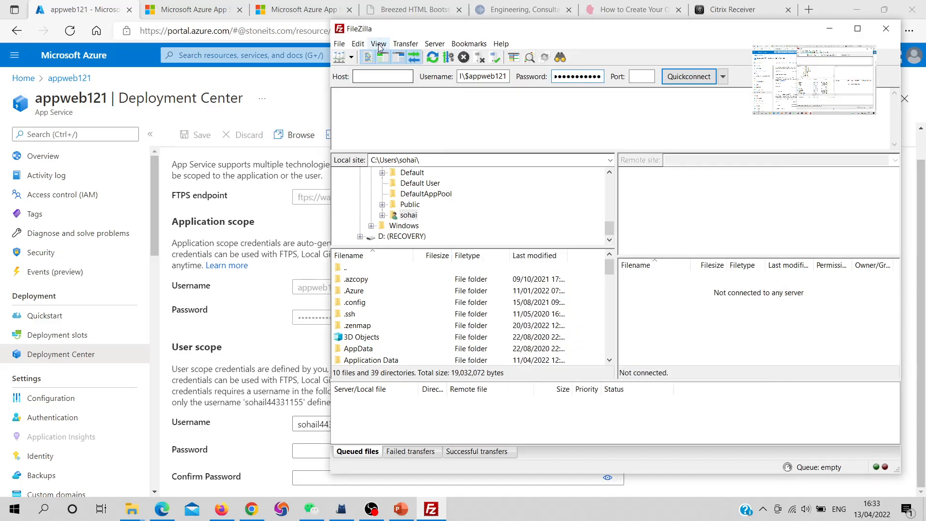
# - Copy the FTPS endpoint from the portal and paste it as the host in FileZilla
pyautogui.click(296, 201)
pyautogui.moveTo(186, 198); pyautogui.dragTo(171, 198)
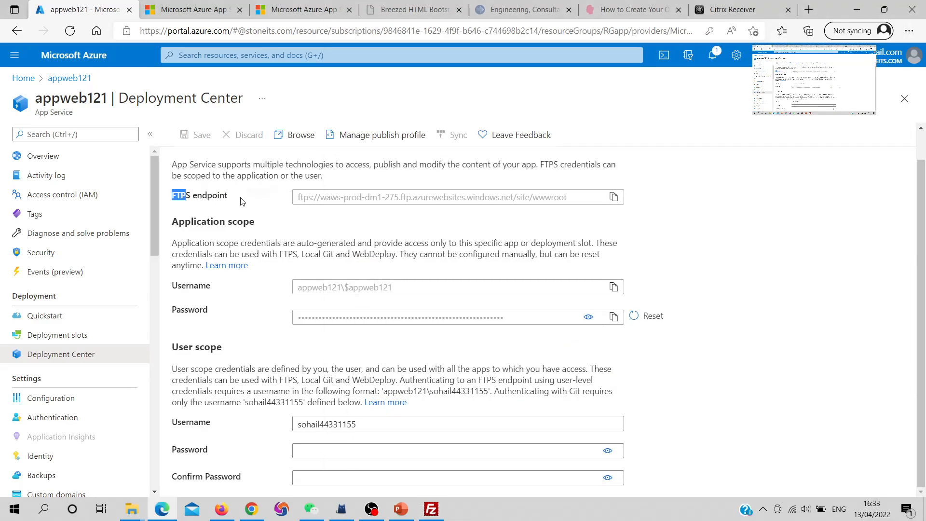
pyautogui.click(613, 198)
pyautogui.click(431, 508)
pyautogui.click(366, 77)
pyautogui.hotkey('ctrl', 'v')
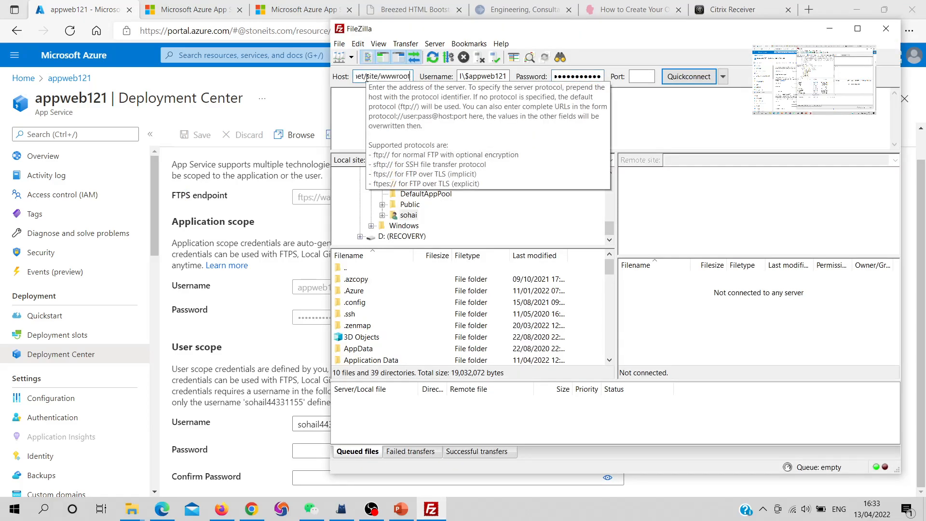
# - Connect to the FTPS server, accept its certificate and select the remote wwwroot folder
pyautogui.click(688, 76)
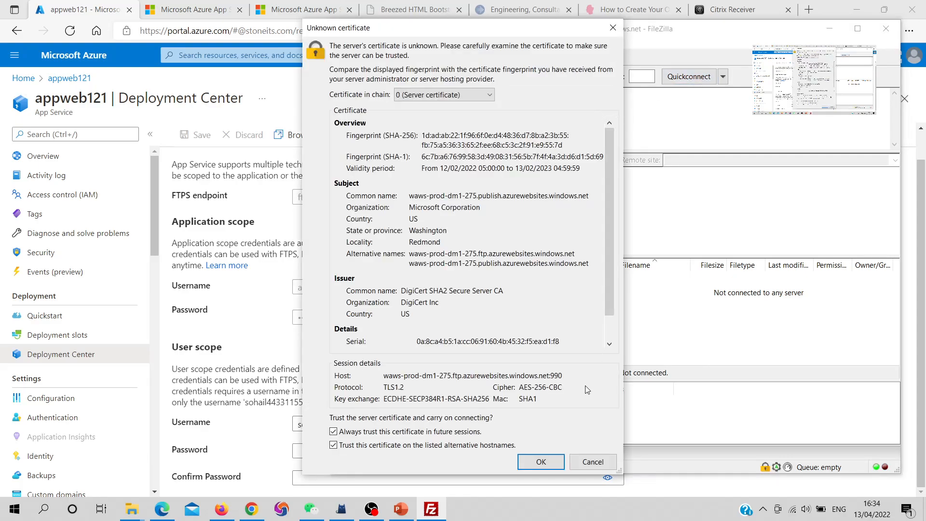
pyautogui.click(552, 464)
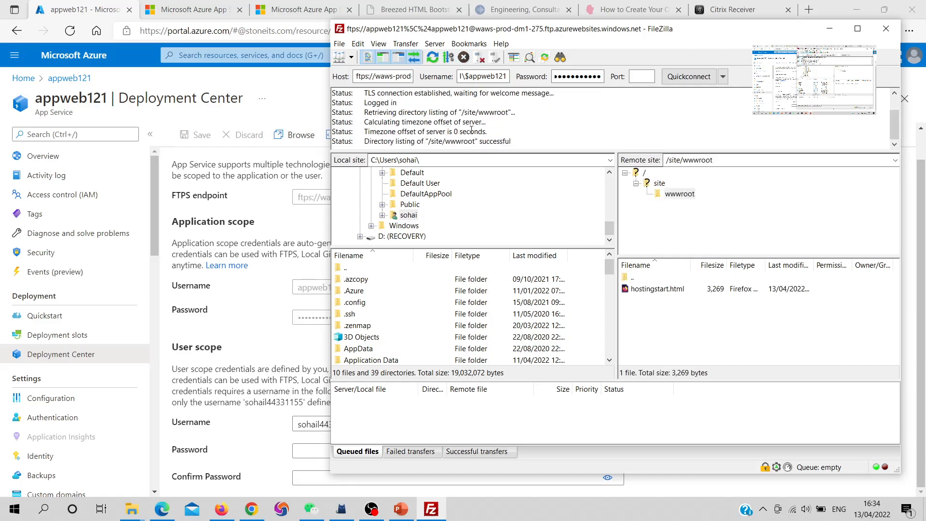
pyautogui.doubleClick(501, 142)
pyautogui.click(680, 194)
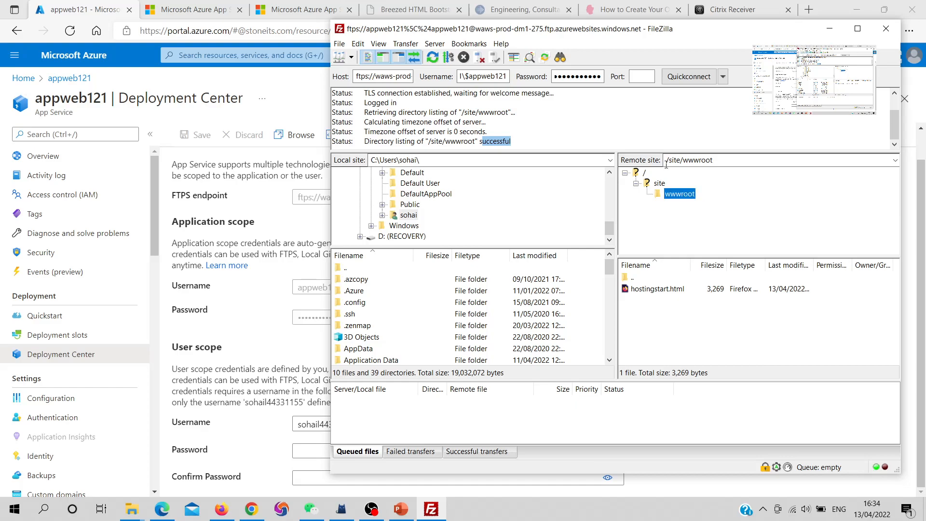
# - View the default page of appweb121 in the browser, then return to FileZilla and browse the remote site folders, ending in wwwroot
pyautogui.click(213, 19)
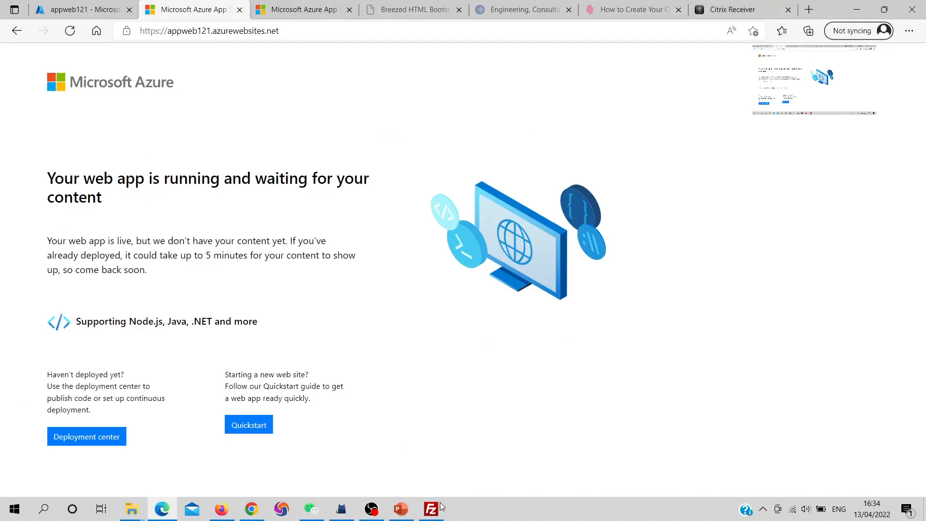
pyautogui.click(435, 515)
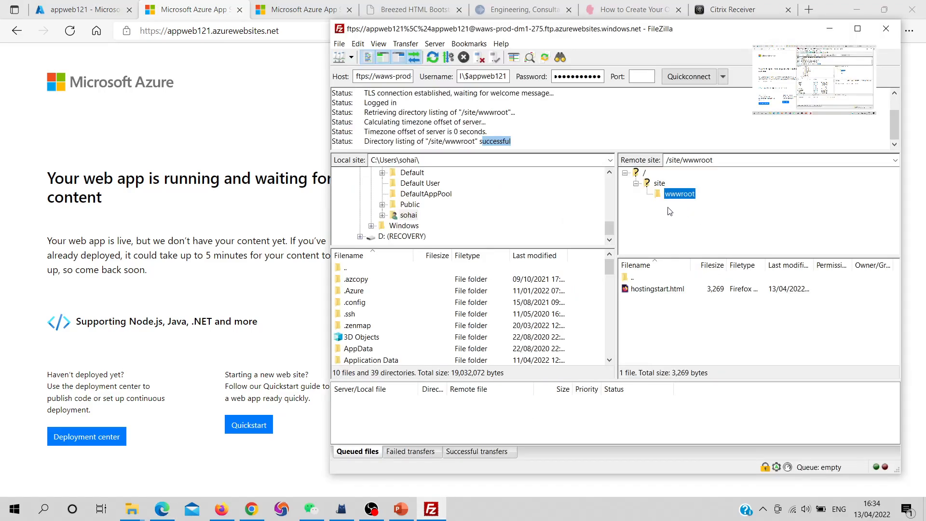
pyautogui.click(661, 185)
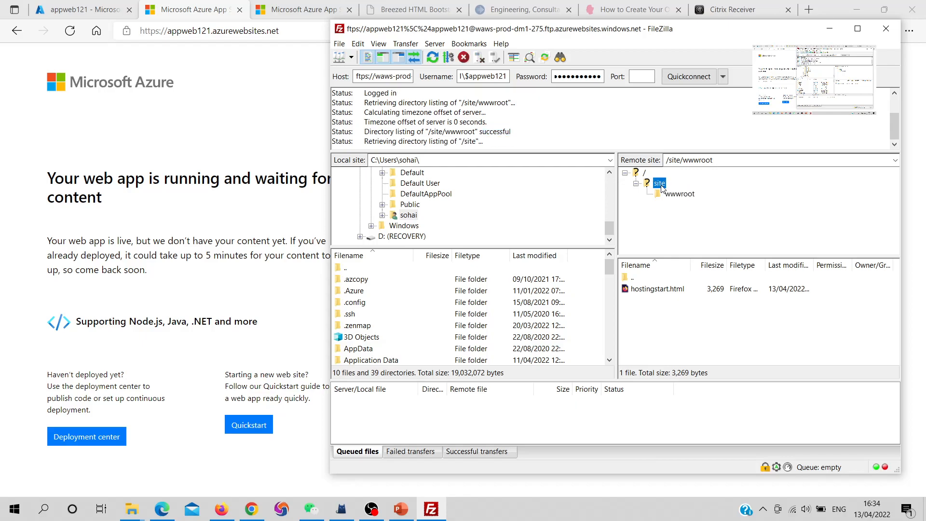
pyautogui.click(666, 195)
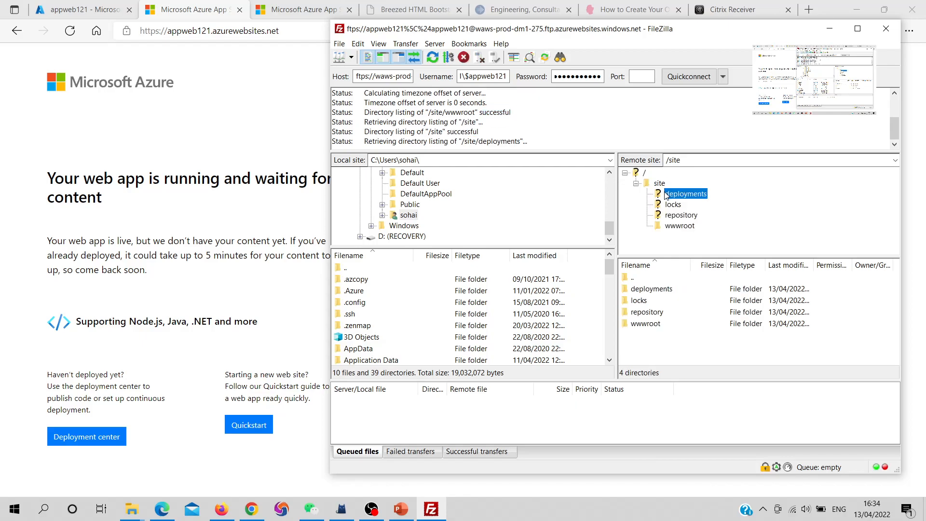
pyautogui.click(678, 226)
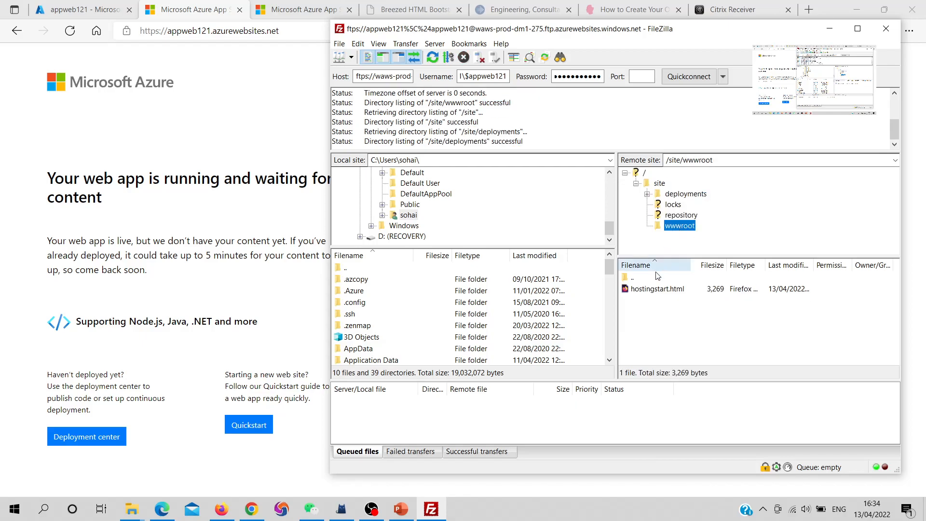
# - Delete hostingstart.html from the remote /site/wwwroot folder and confirm the deletion
pyautogui.click(652, 289)
pyautogui.press('Delete')
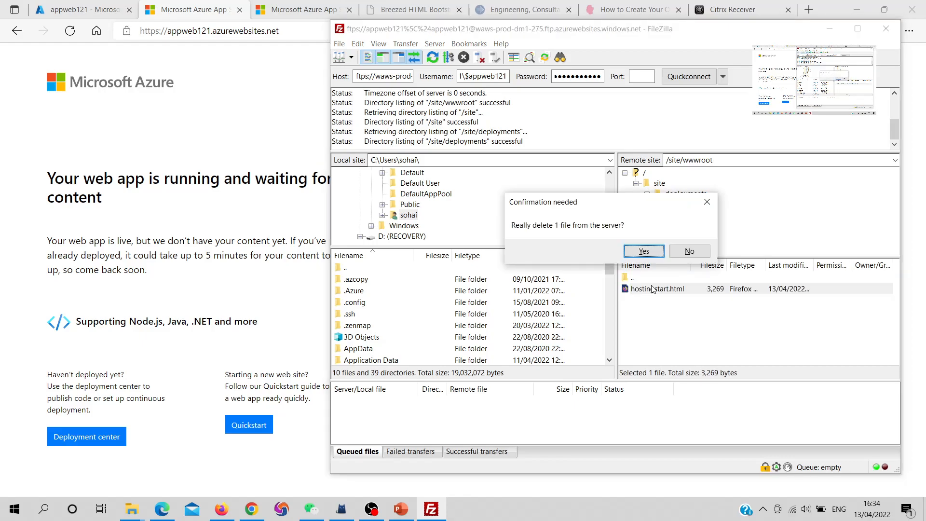
pyautogui.click(644, 251)
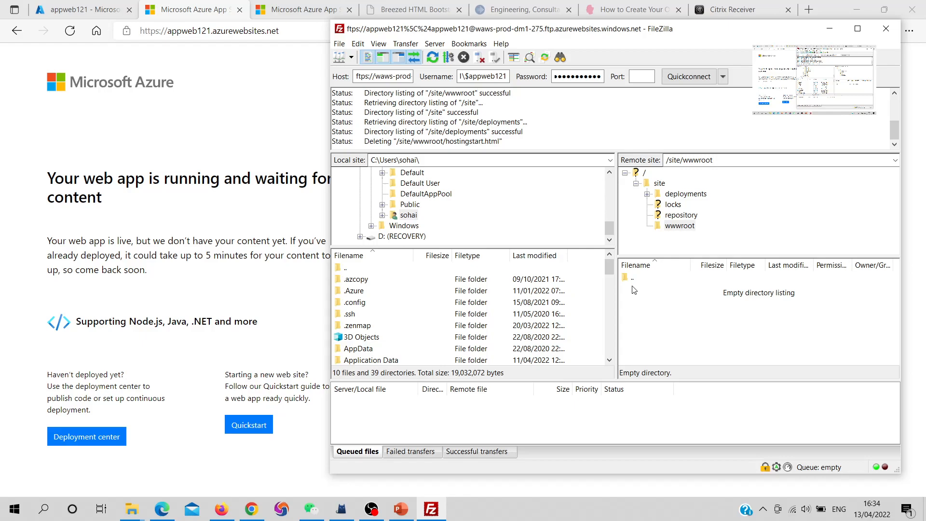
pyautogui.rightClick(635, 291)
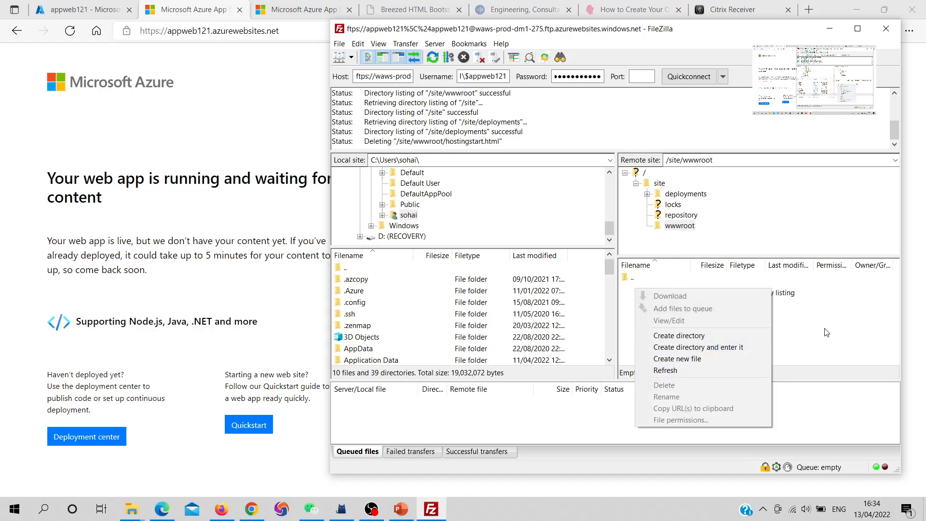
pyautogui.click(747, 359)
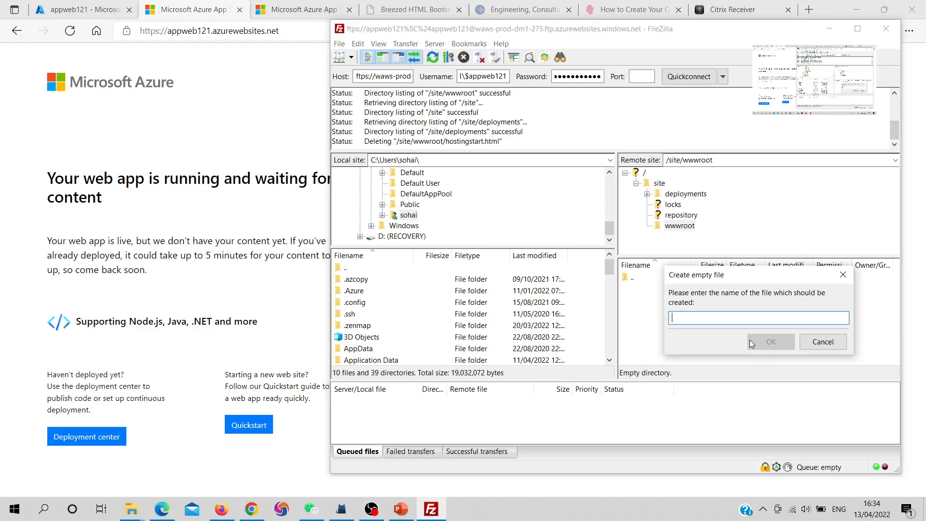
pyautogui.click(819, 341)
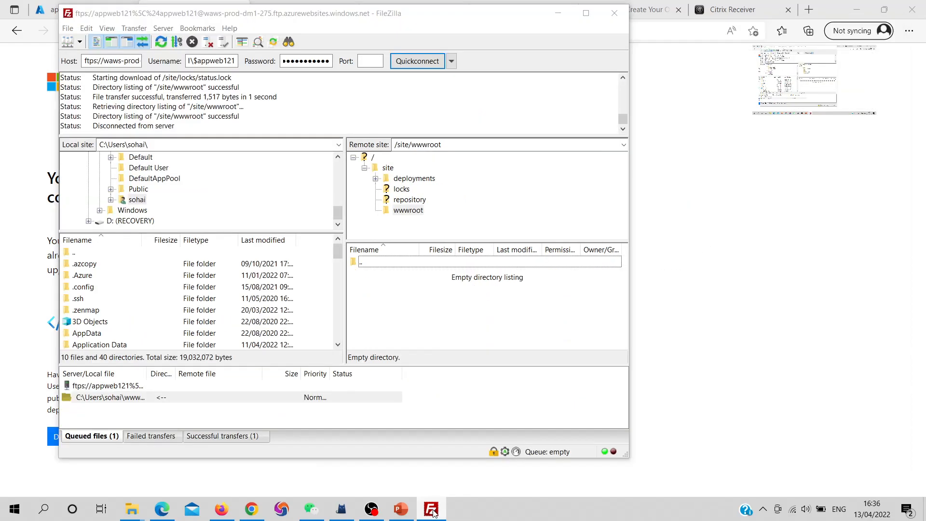
# - Minimize the browser, upload the Breezed folder from the desktop to /site/wwwroot and select it on the server
pyautogui.hotkey('ctrl', 'm')
pyautogui.click(475, 383)
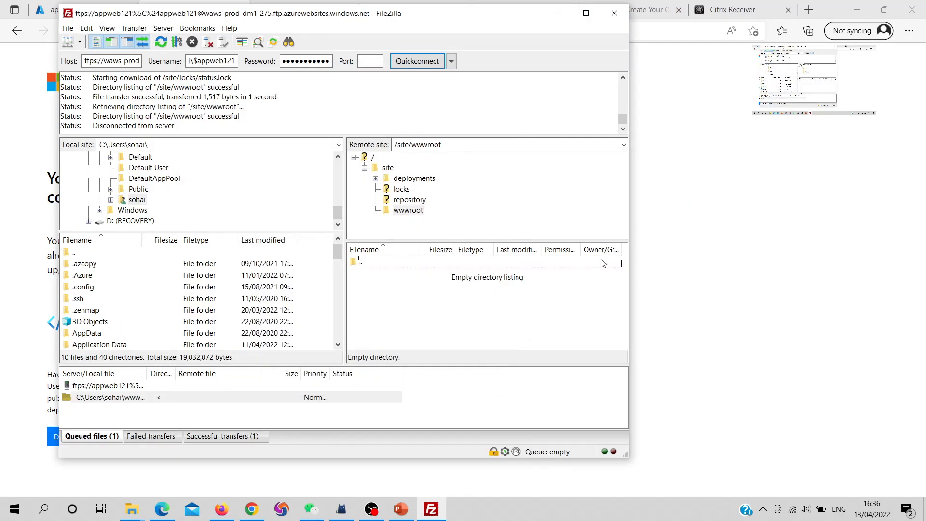
pyautogui.click(857, 9)
pyautogui.moveTo(755, 207); pyautogui.dragTo(419, 289)
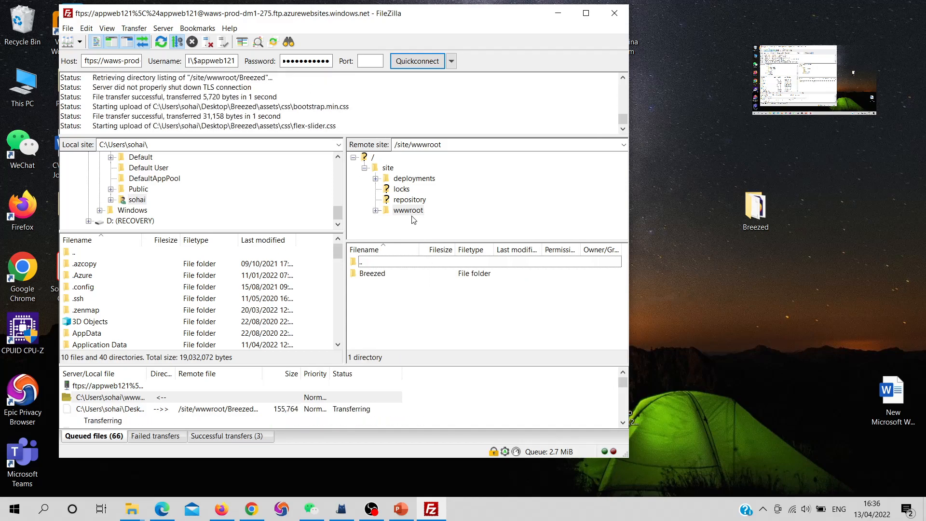
pyautogui.click(386, 275)
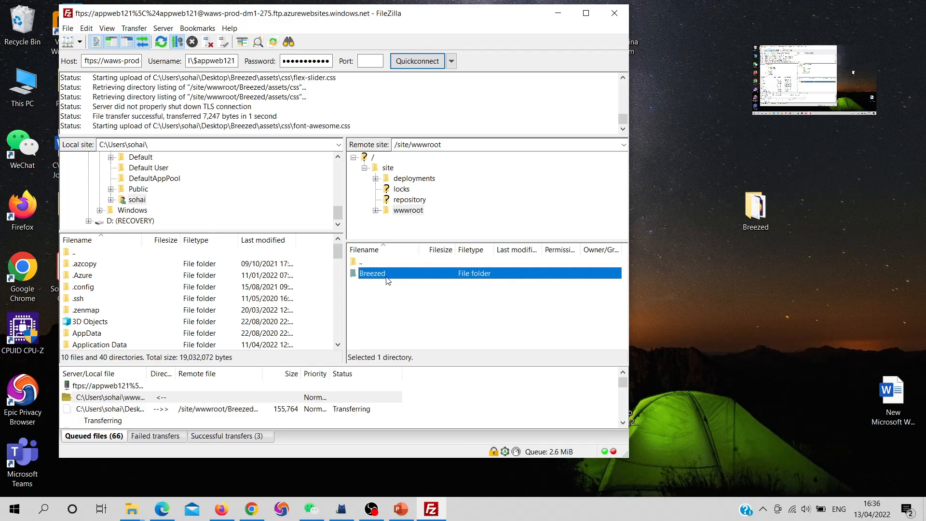
# - Open the uploaded Breezed folder on the server, check the Deployment Center of appweb121 in the browser and return to FileZilla
pyautogui.press('Return')
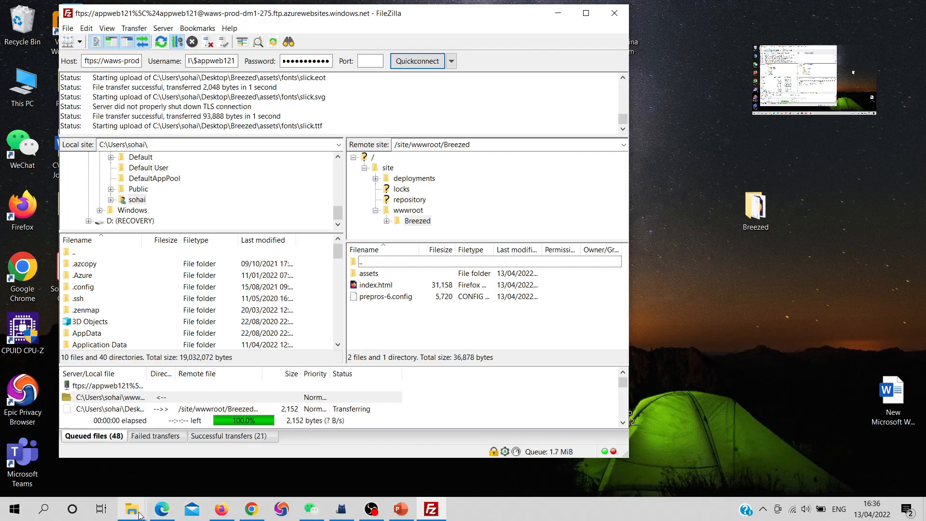
pyautogui.click(162, 508)
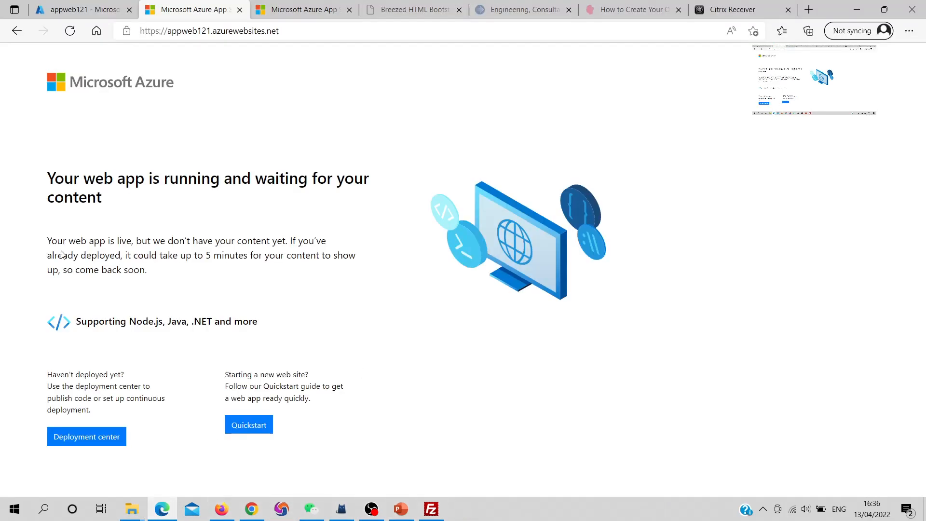
pyautogui.click(80, 10)
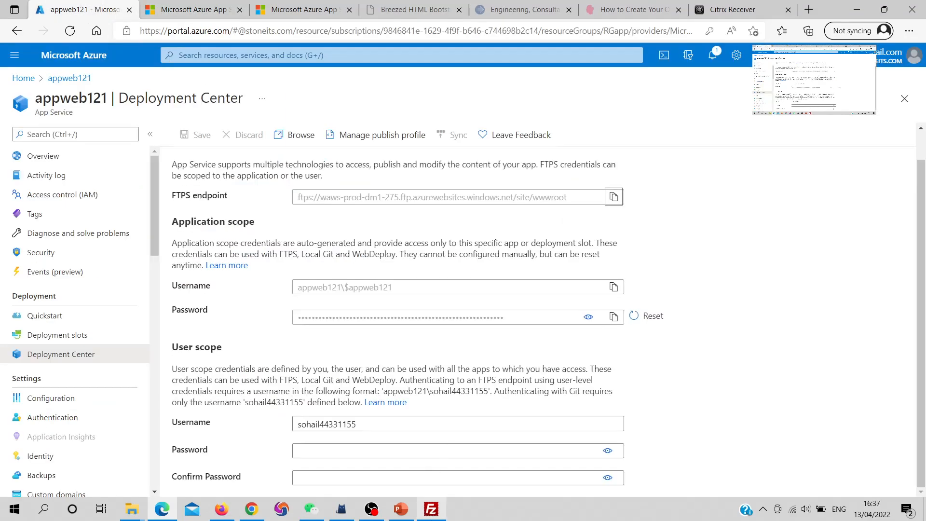
pyautogui.click(431, 509)
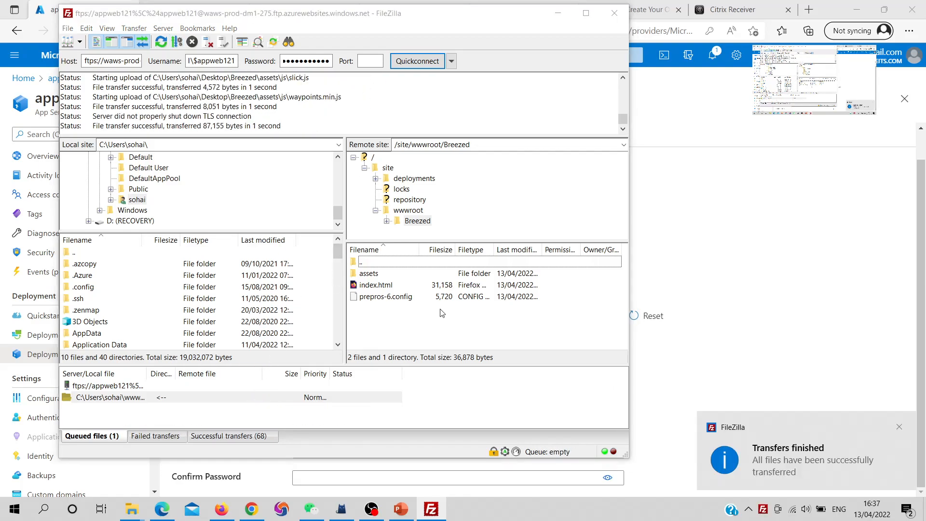
# - Move the FileZilla window aside and bring the Deployment Center page of appweb121 back to the front
pyautogui.hotkey('ctrl', 'm')
pyautogui.click(482, 384)
pyautogui.moveTo(421, 17); pyautogui.dragTo(714, 47)
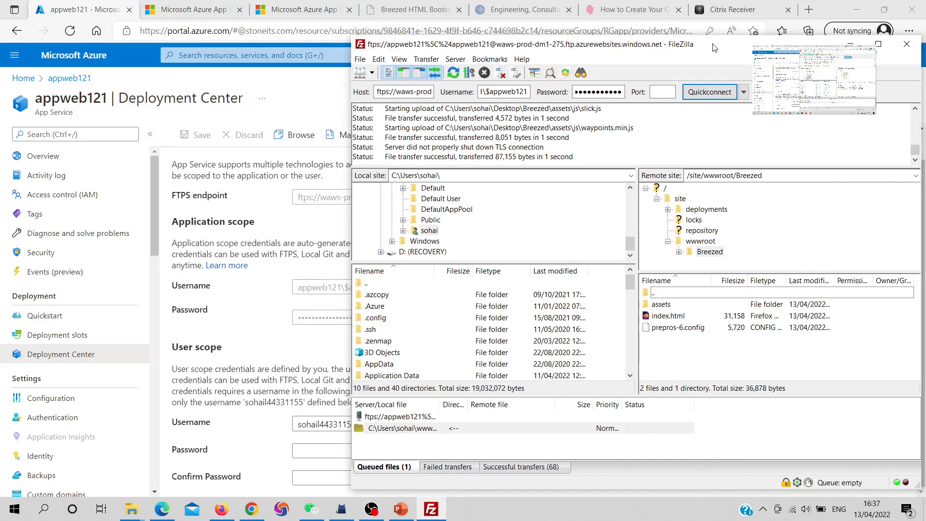
pyautogui.moveTo(714, 47); pyautogui.dragTo(709, 48)
pyautogui.click(300, 222)
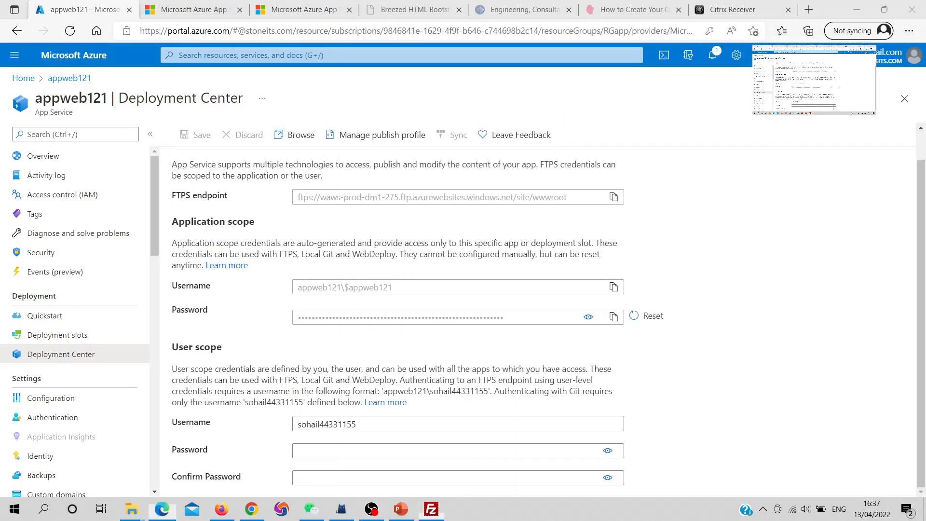
pyautogui.click(191, 10)
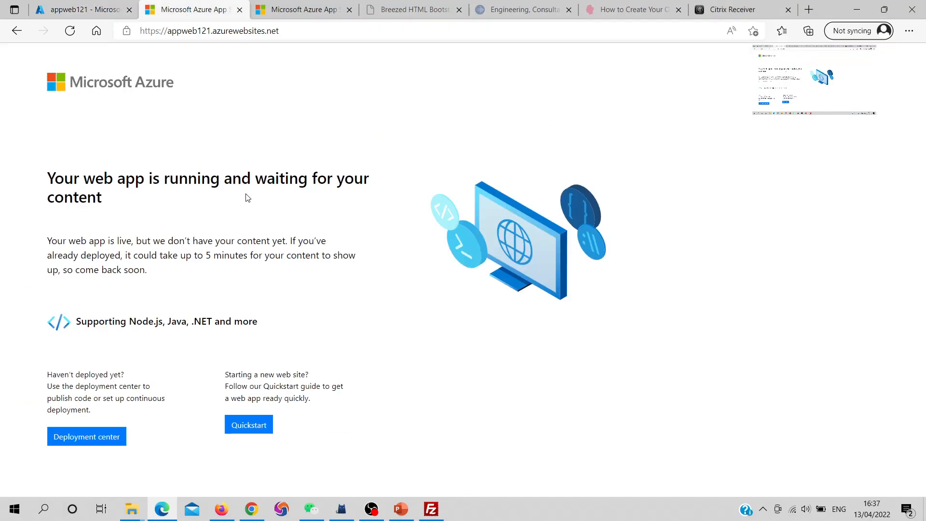
pyautogui.click(255, 31)
pyautogui.press('Return')
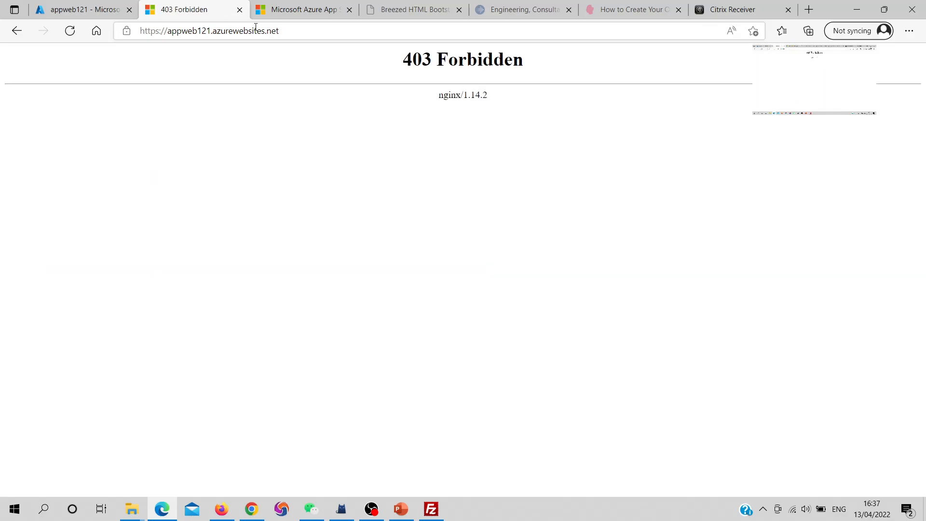
pyautogui.click(83, 11)
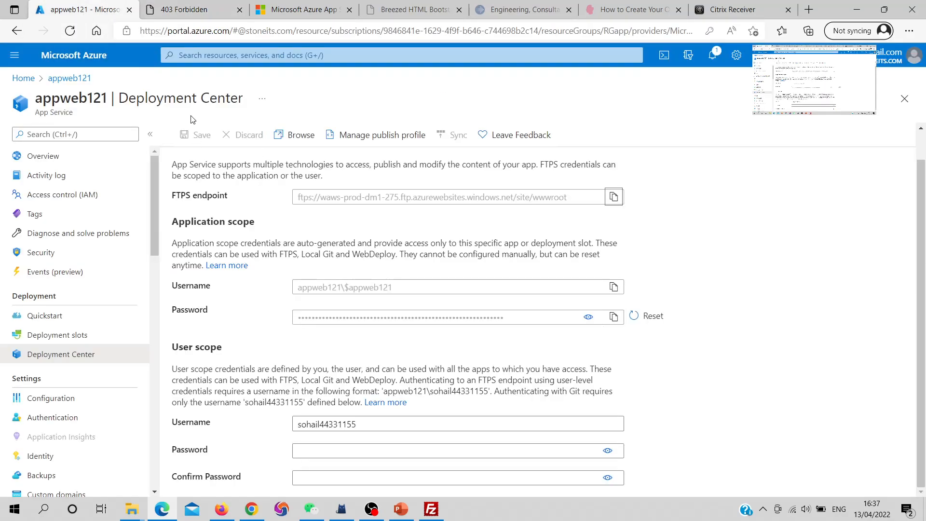
pyautogui.click(299, 135)
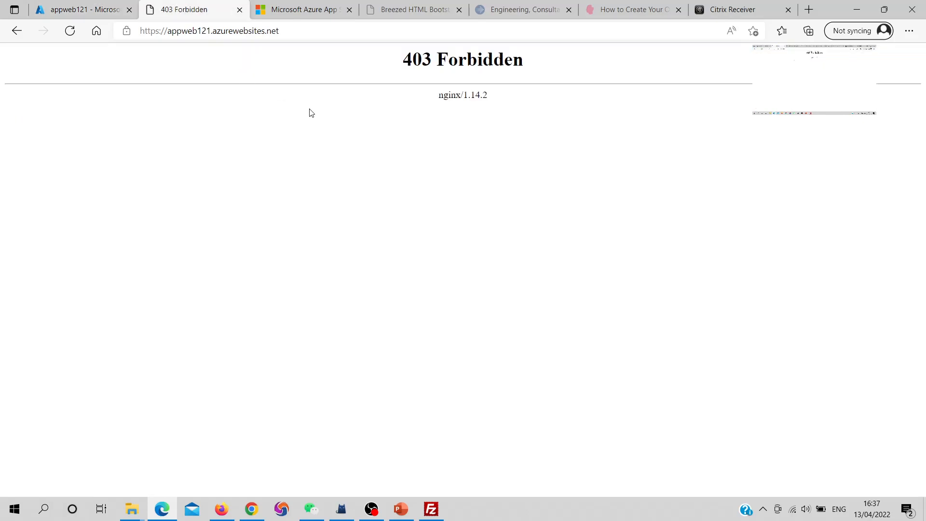
pyautogui.click(242, 29)
pyautogui.hotkey('ctrl', 'c')
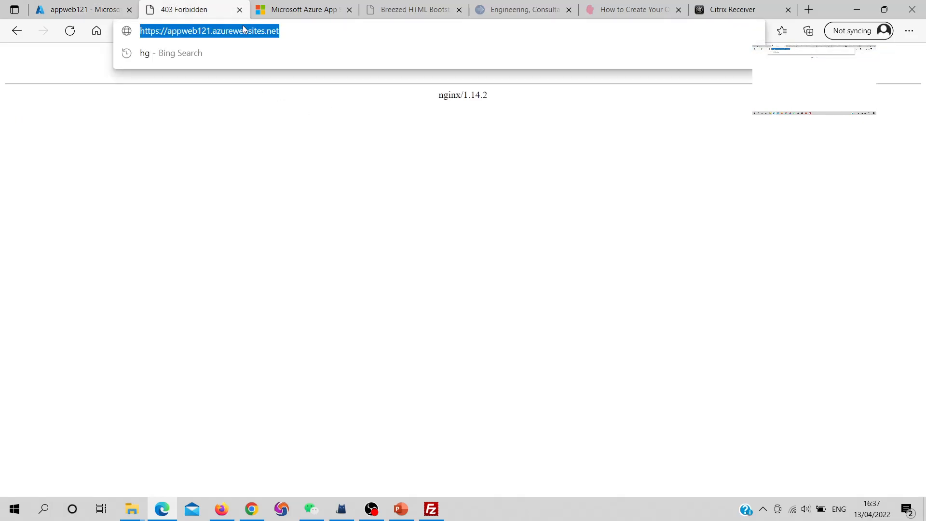
# - Copy the URL of appweb121 from its overview in the portal and load it in the site's browser tab
pyautogui.click(83, 10)
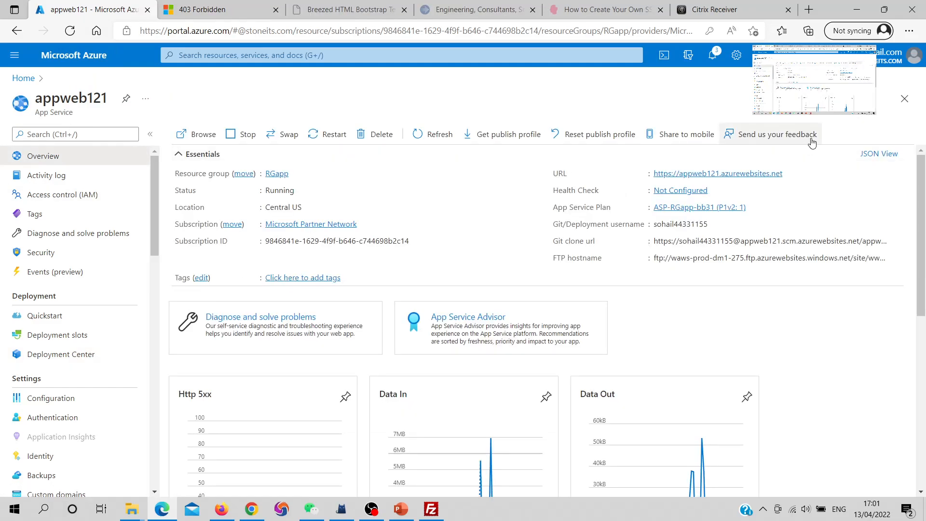
pyautogui.click(789, 175)
pyautogui.click(253, 11)
pyautogui.click(231, 31)
pyautogui.hotkey('ctrl', 'v')
pyautogui.press('Return')
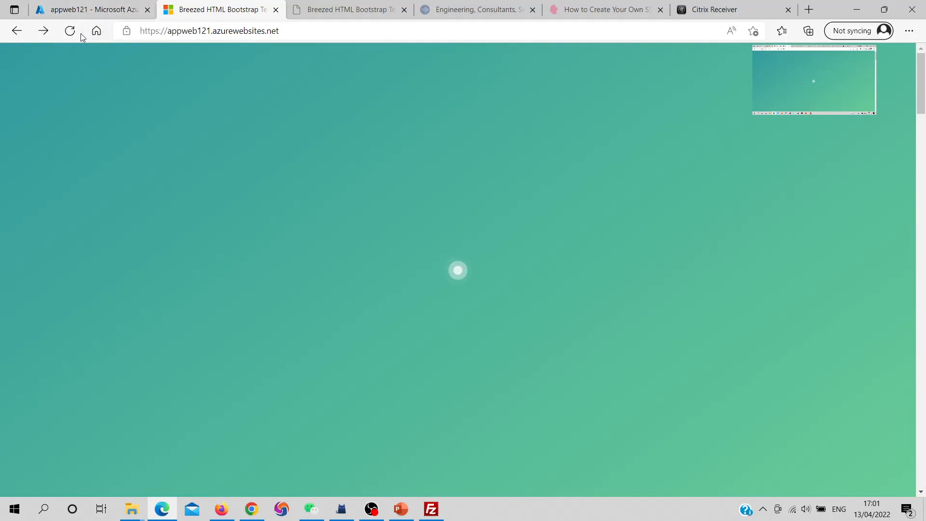
# - Refresh the appweb121 site, view its Breezed home page and return to the app's overview in the portal
pyautogui.click(76, 32)
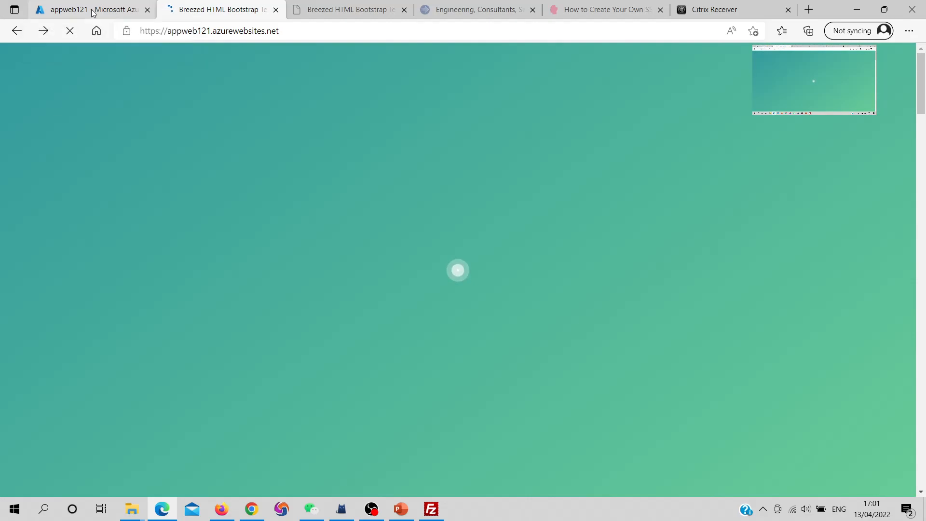
pyautogui.click(94, 11)
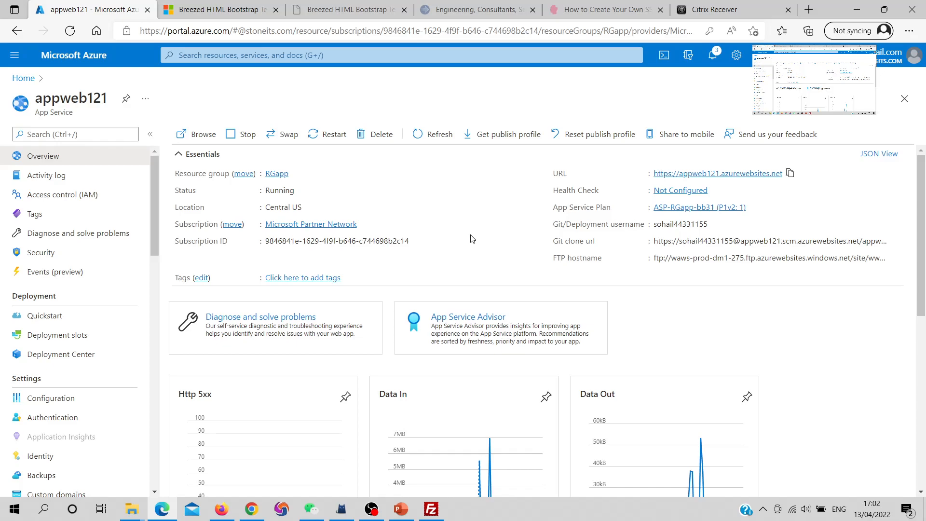
pyautogui.click(203, 6)
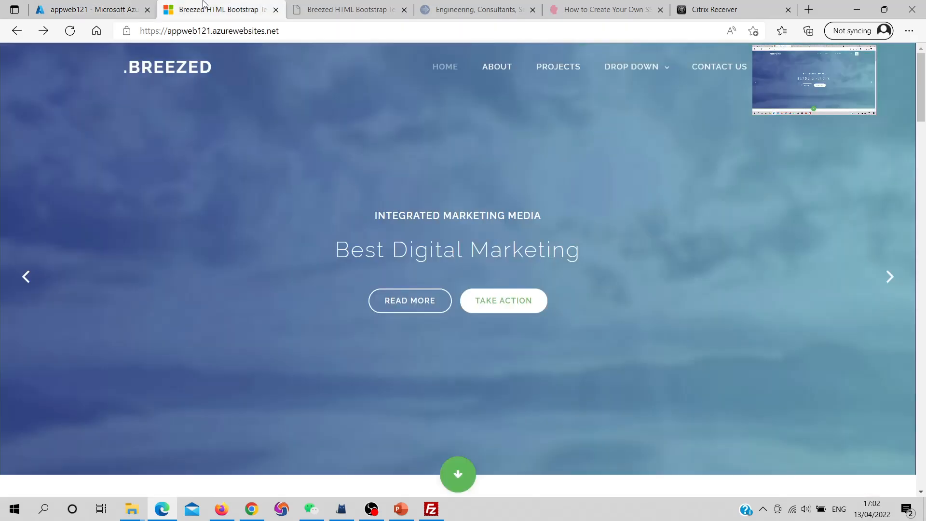
pyautogui.click(88, 12)
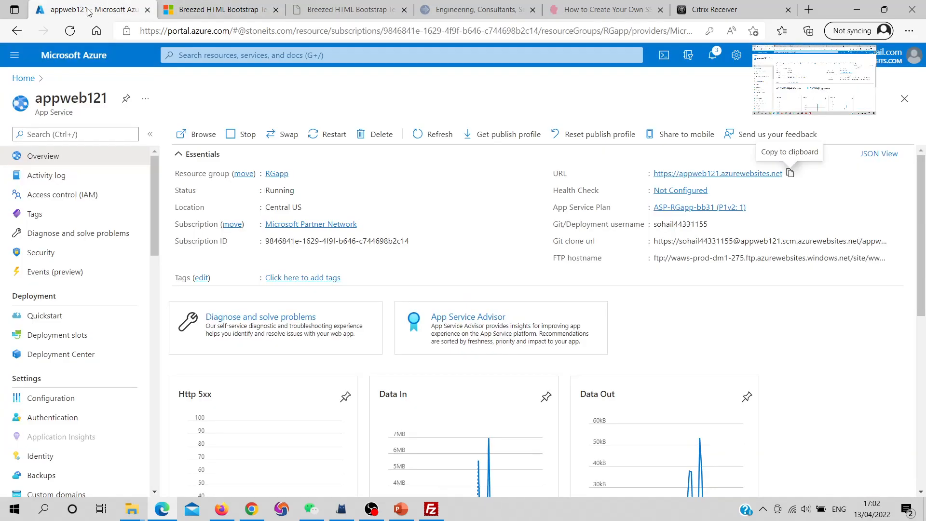